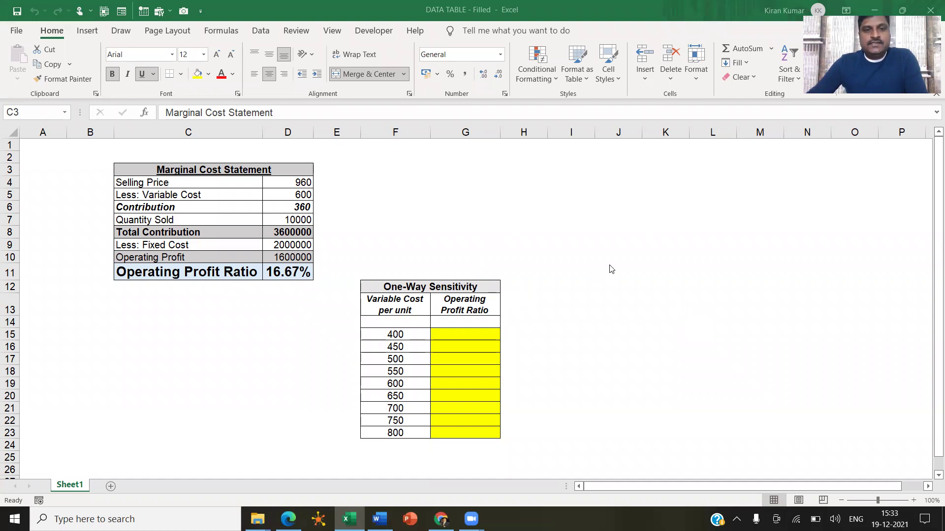
- Review the statement's selling price, variable cost, contribution, quantity 10000 and total contribution formulas
left_click(183, 173)
left_click_drag(212, 220, 214, 271)
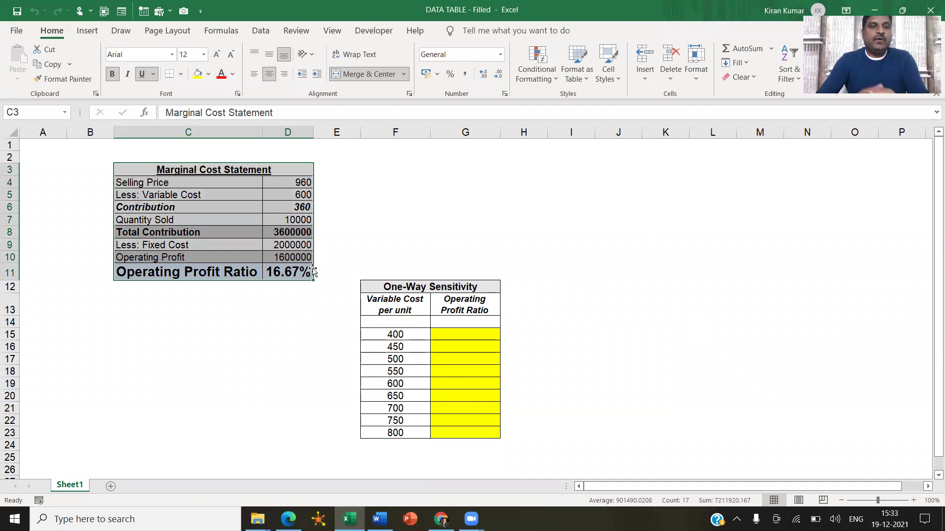
left_click(401, 207)
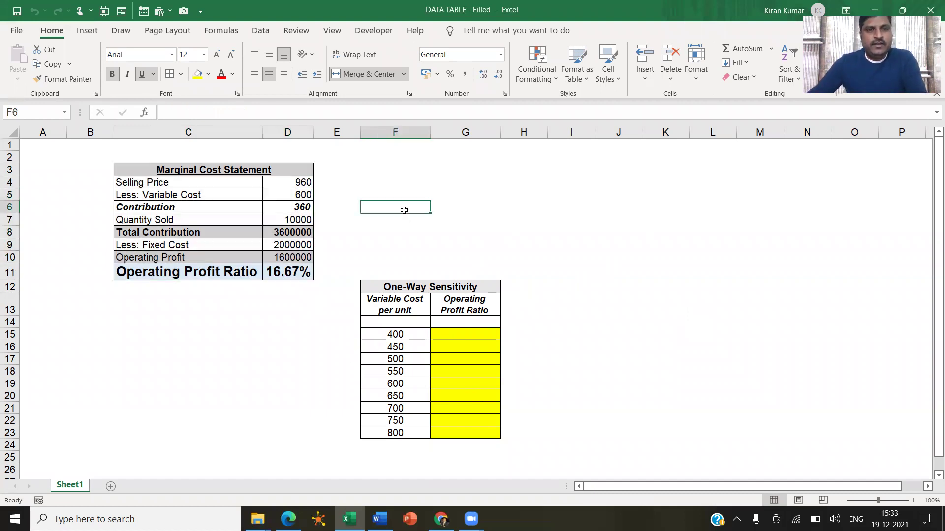
left_click_drag(235, 182, 294, 187)
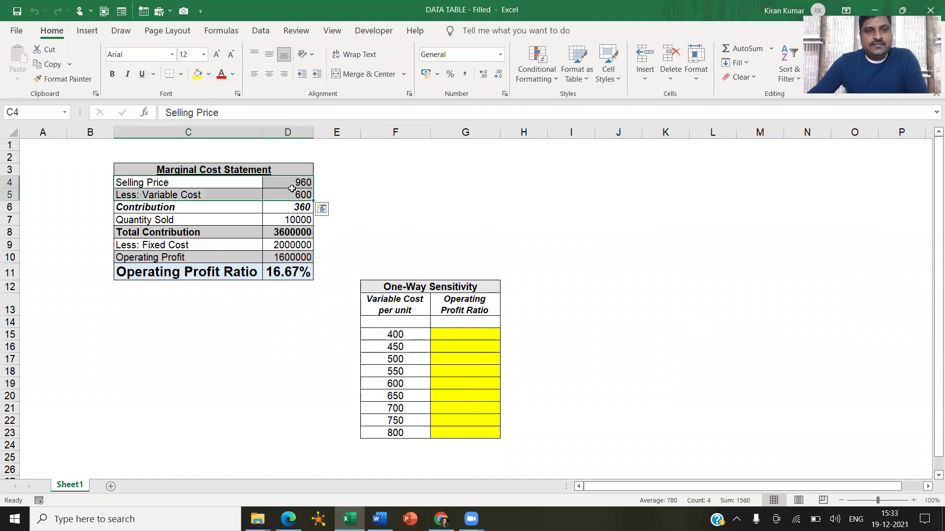
left_click(289, 186)
left_click_drag(240, 197, 306, 202)
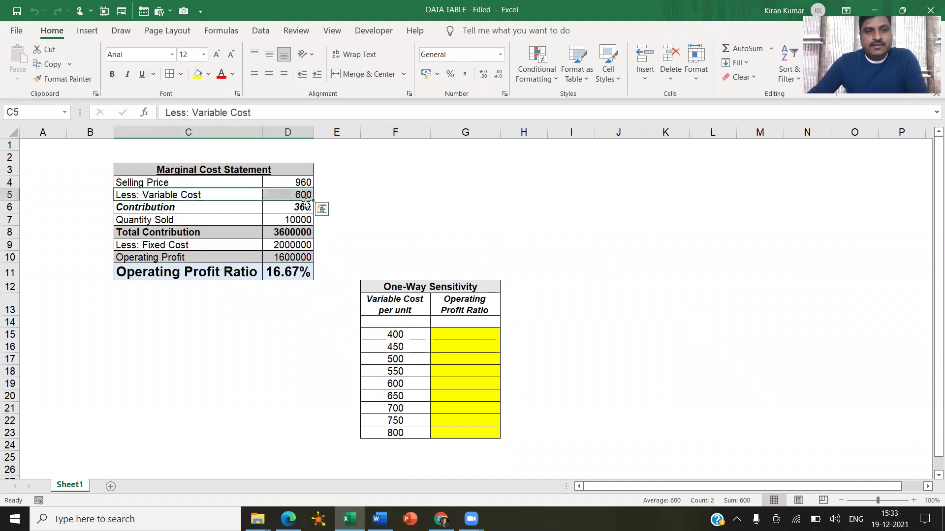
left_click(225, 212)
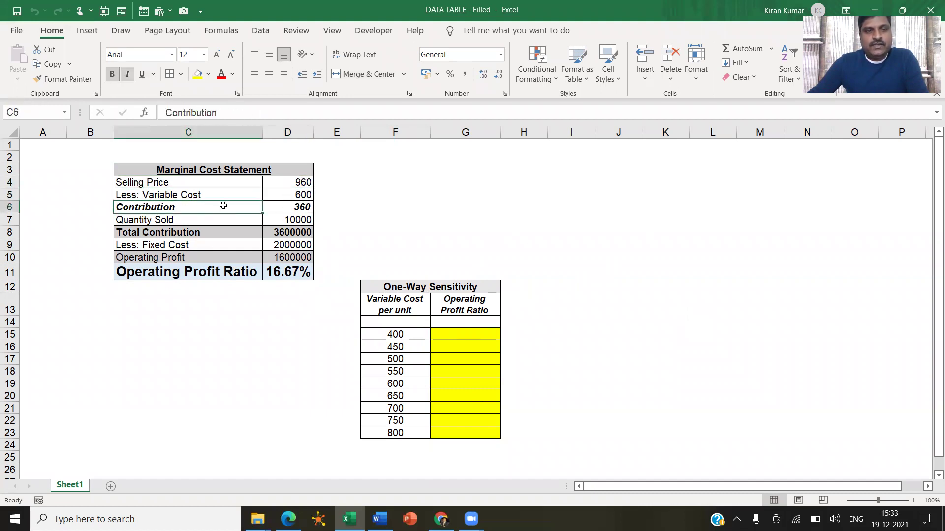
left_click(294, 207)
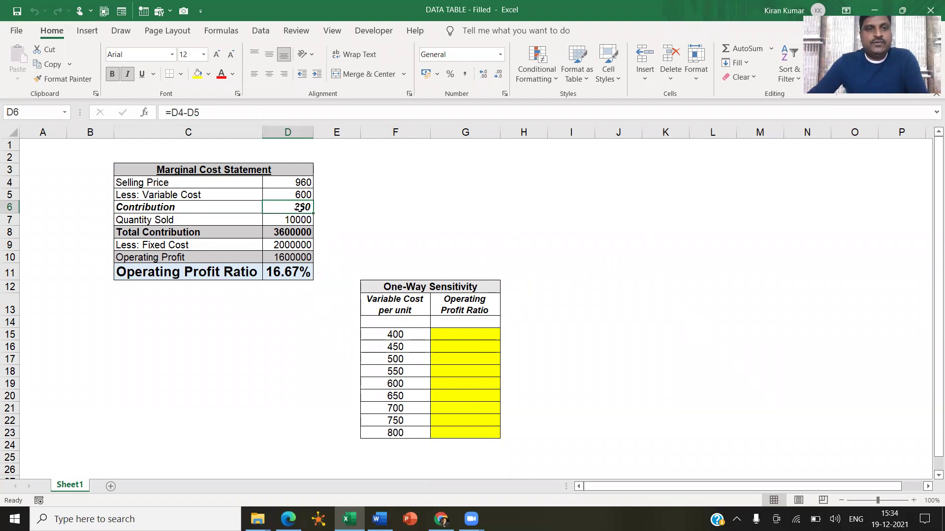
left_click(205, 222)
left_click(284, 221)
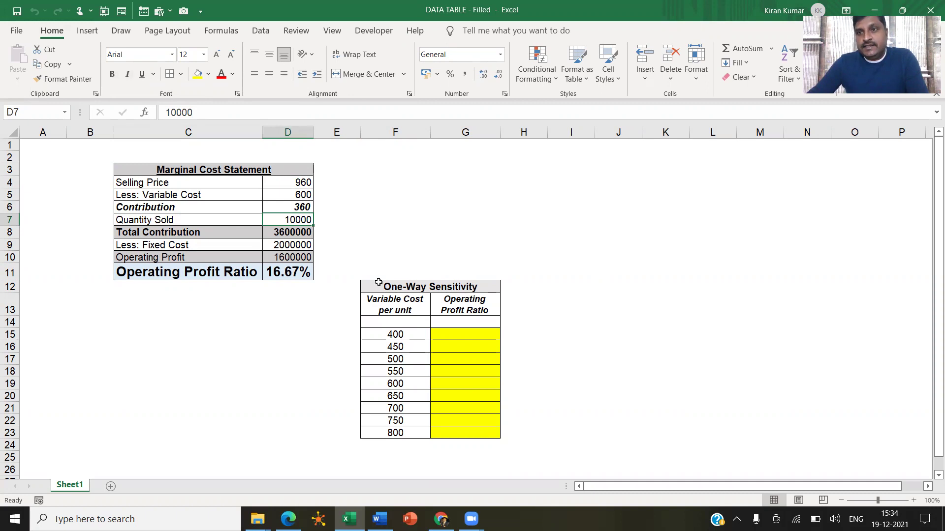
left_click(280, 235)
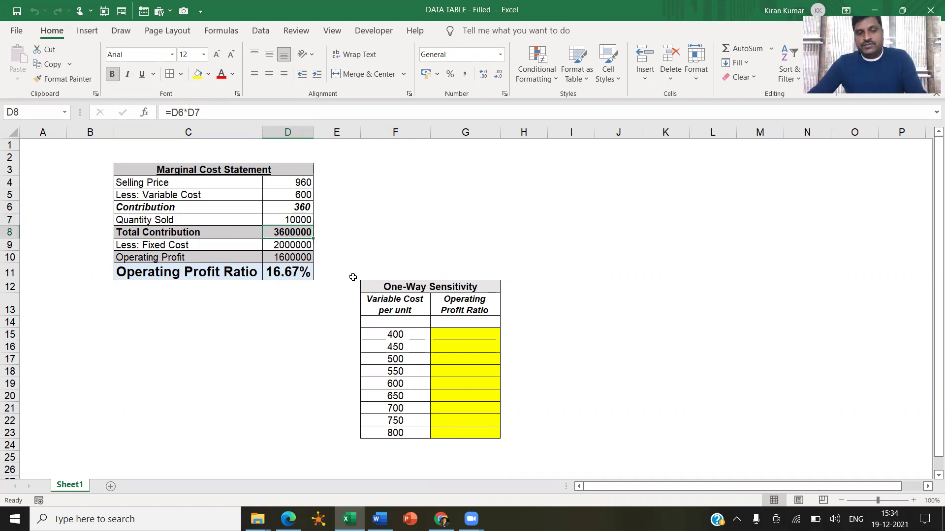
left_click_drag(242, 207, 291, 220)
double_click(296, 232)
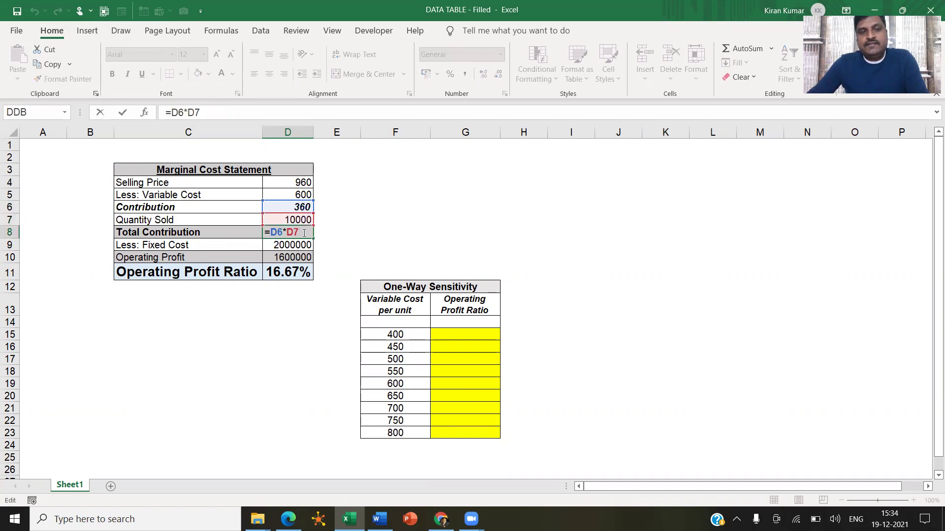
key("Escape")
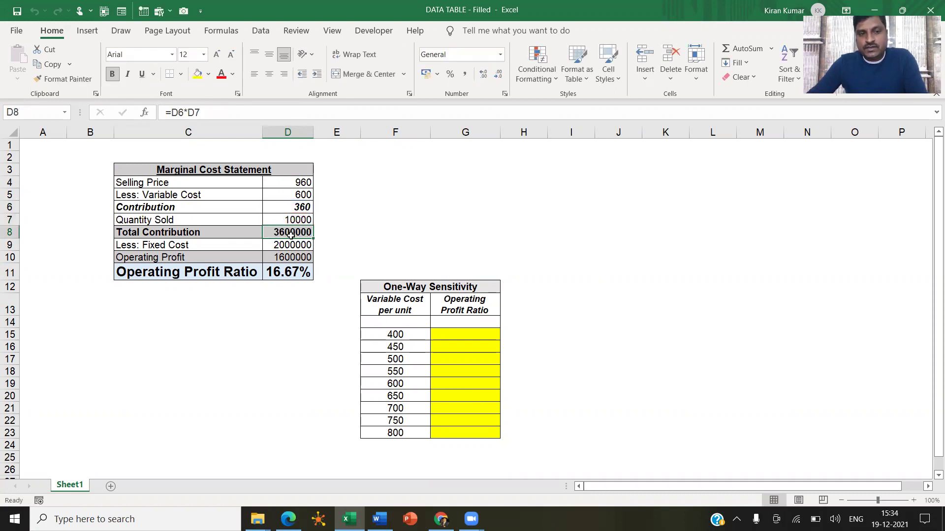
- Review the fixed cost of 2000000 and the Operating Profit and Operating Profit Ratio formulas
left_click(242, 246)
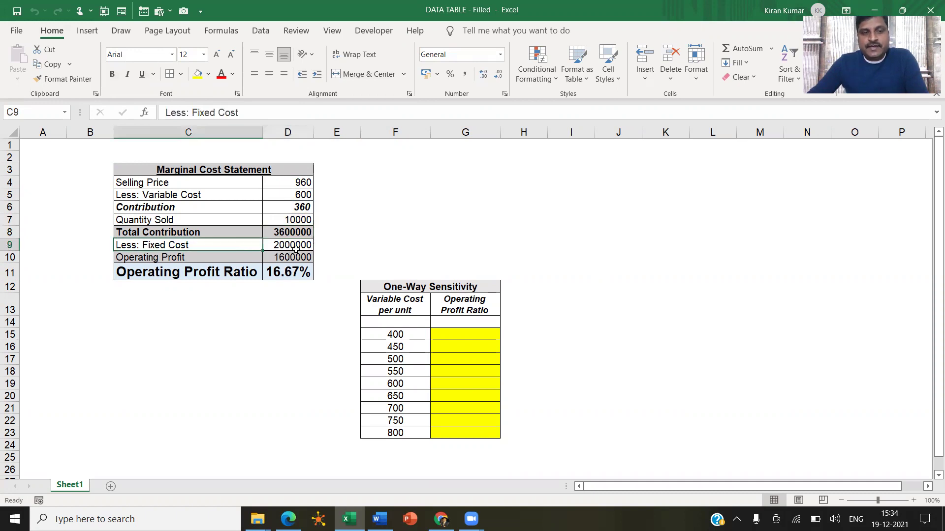
left_click(301, 245)
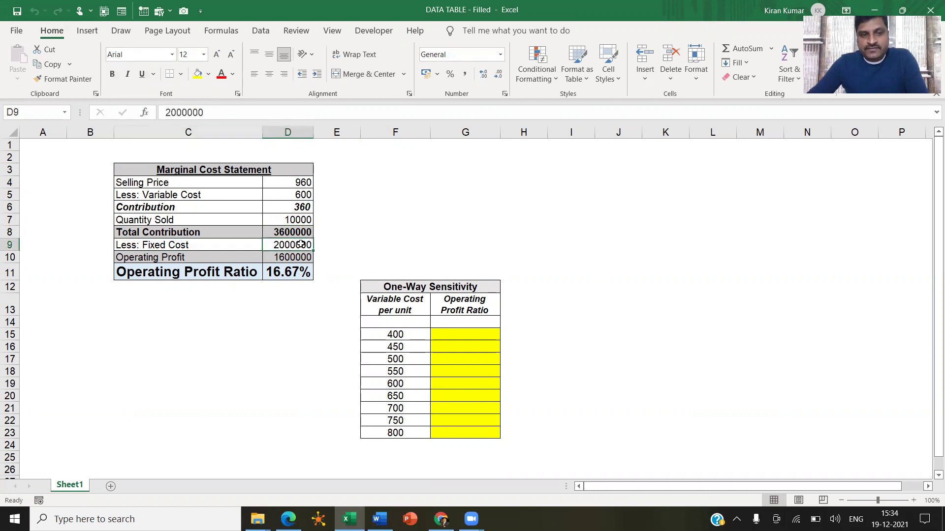
left_click(246, 260)
left_click(297, 258)
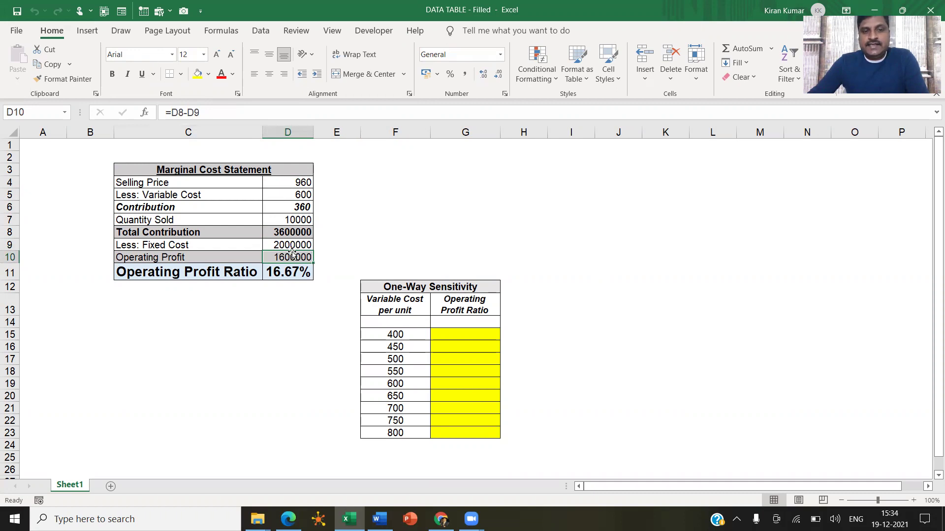
left_click(294, 270)
double_click(295, 256)
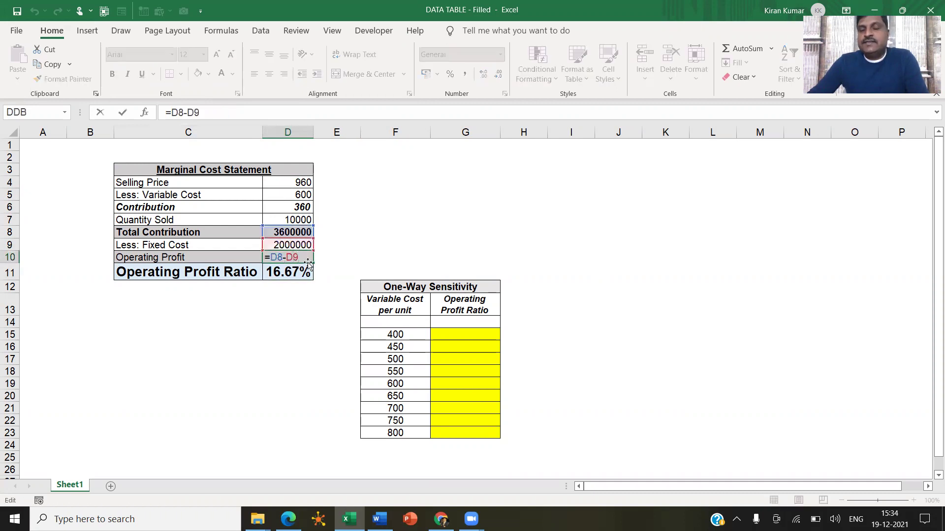
key("Escape")
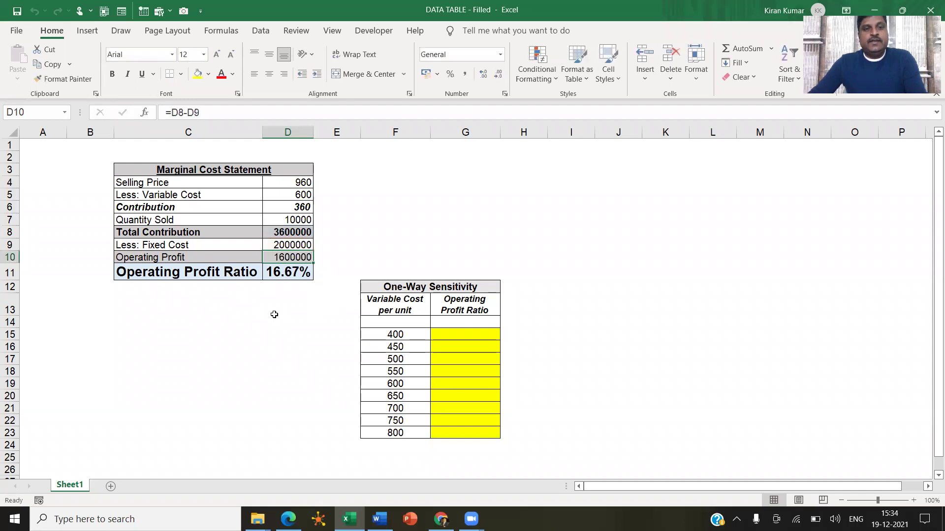
left_click(243, 277)
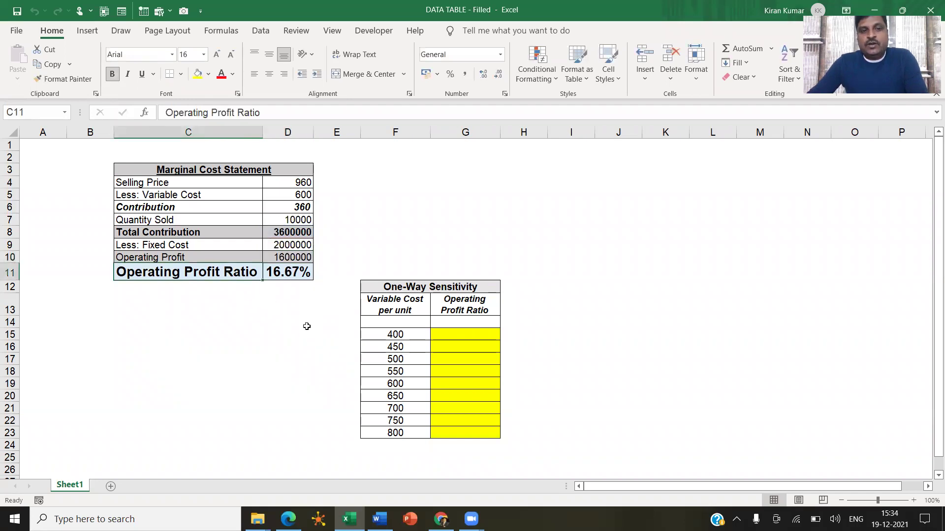
left_click(289, 274)
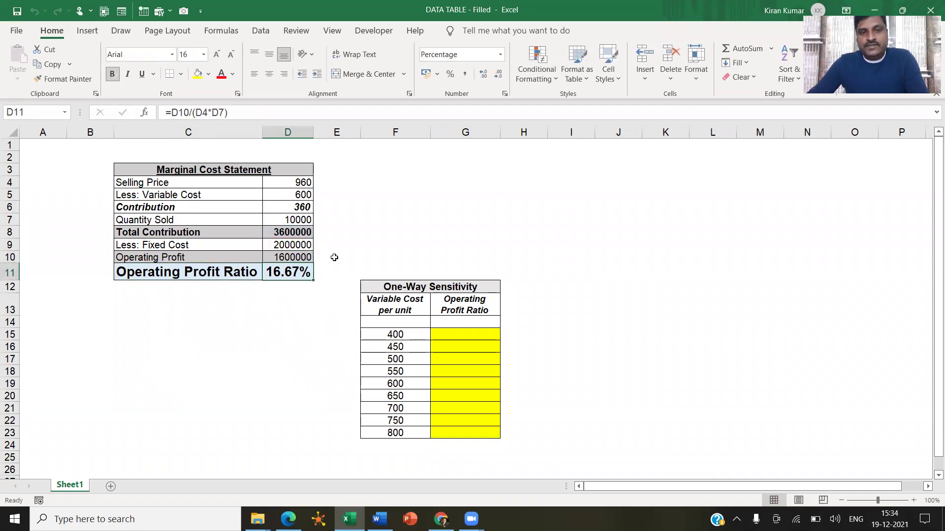
left_click(334, 257)
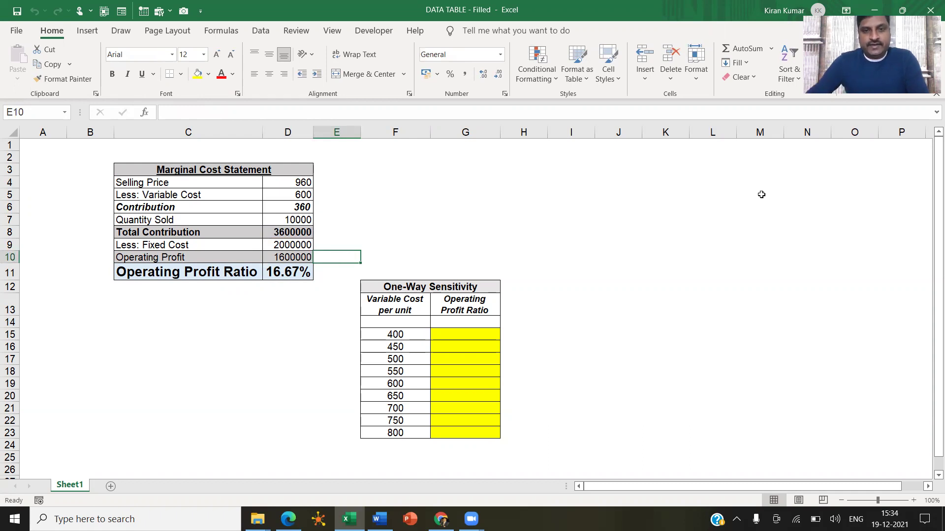
- Add the side note 'Ope Profit Ratio' with '= OP / Sales' beside it
left_click(654, 195)
left_click(590, 206)
type("Op")
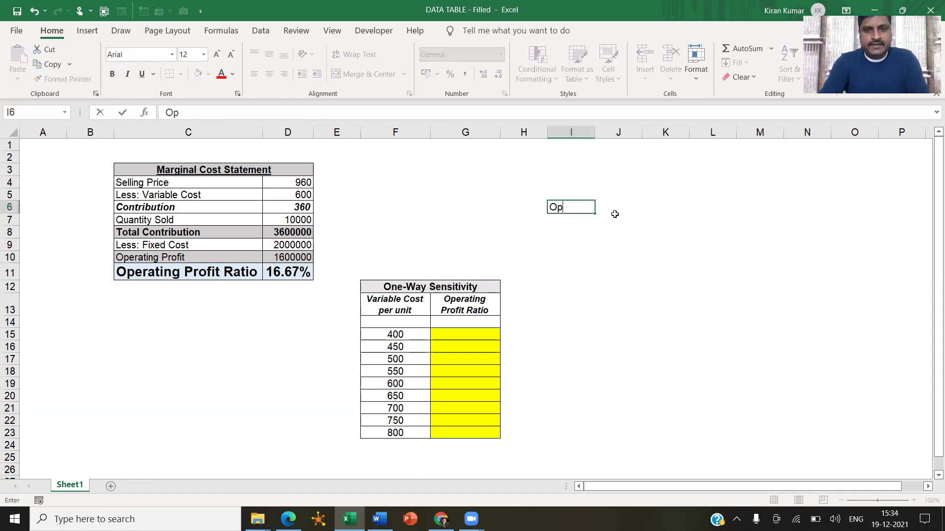
type("e Profit Ratio")
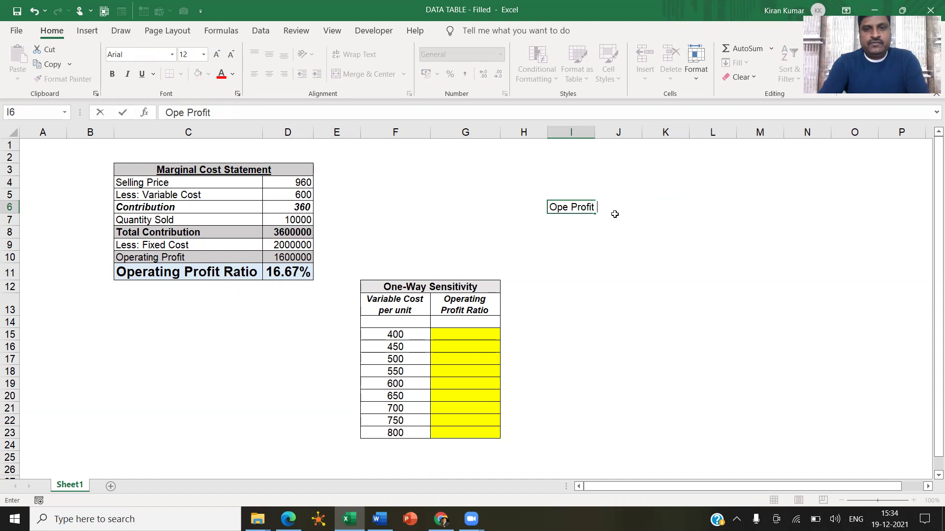
left_click(615, 215)
key("Right")
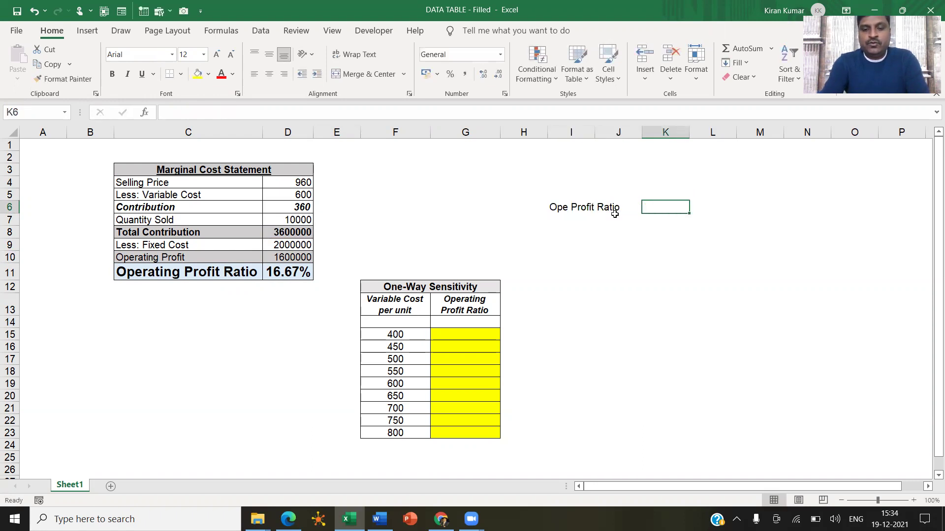
type("= OP / Sales")
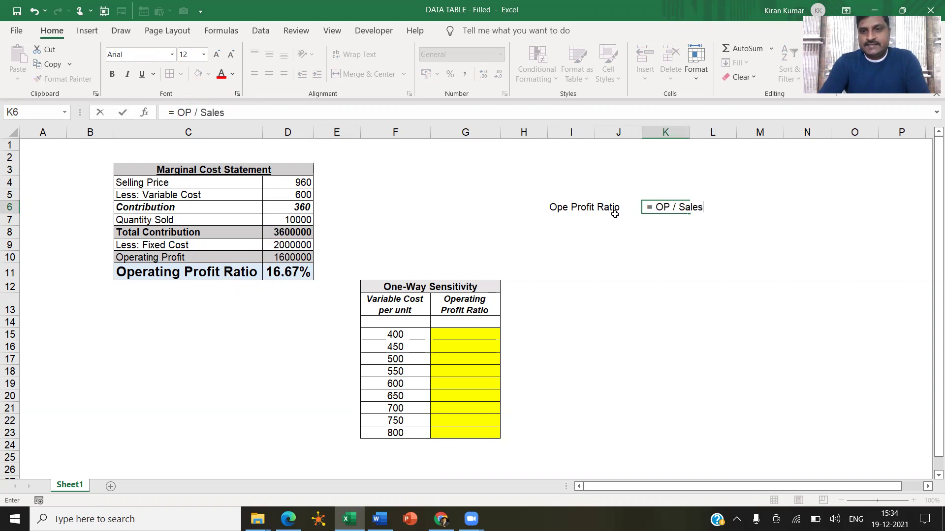
key("Return")
- Add a 'Sales' label below it and start the note '= SP X Q' beside it
key("Right")
key("Right")
key("Left")
key("Down")
key("Left")
left_click(298, 256)
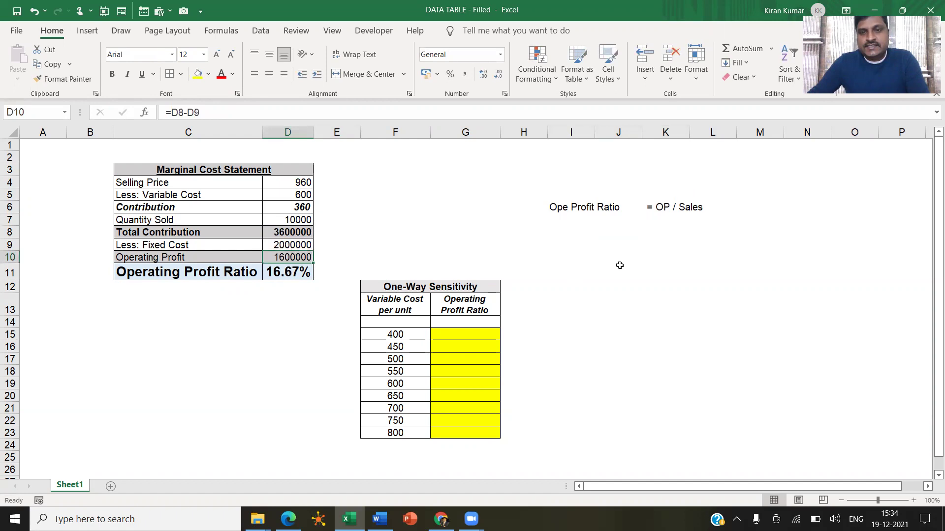
left_click(579, 241)
type("Sales")
left_click(626, 240)
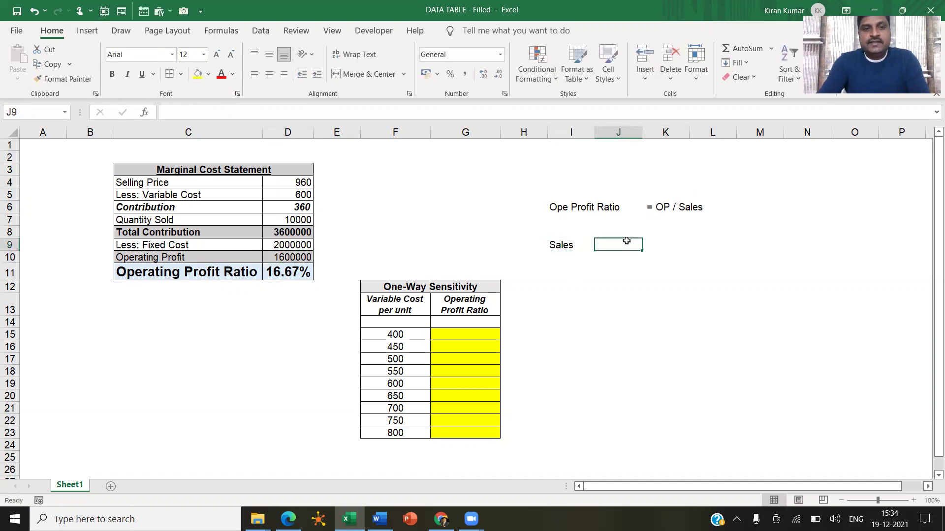
left_click(280, 183)
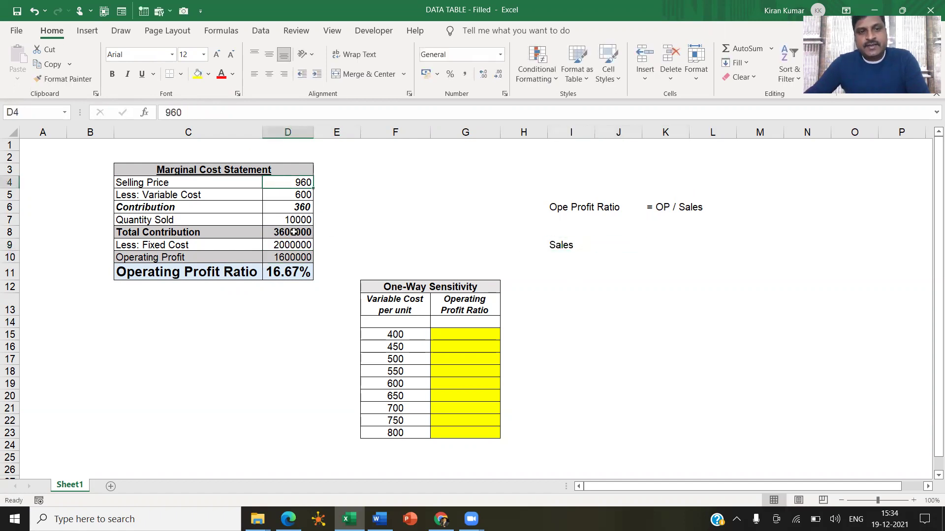
left_click(290, 221, "ctrl")
left_click(662, 240)
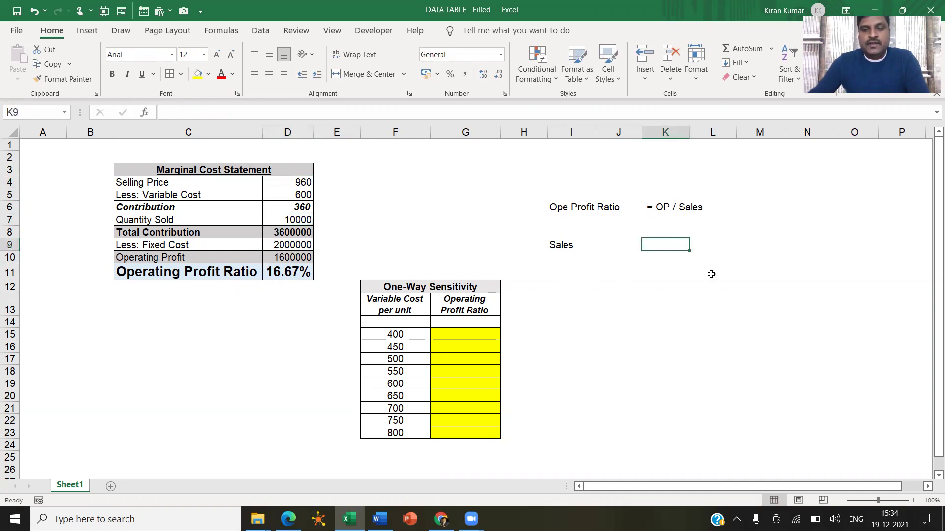
type("= SP ")
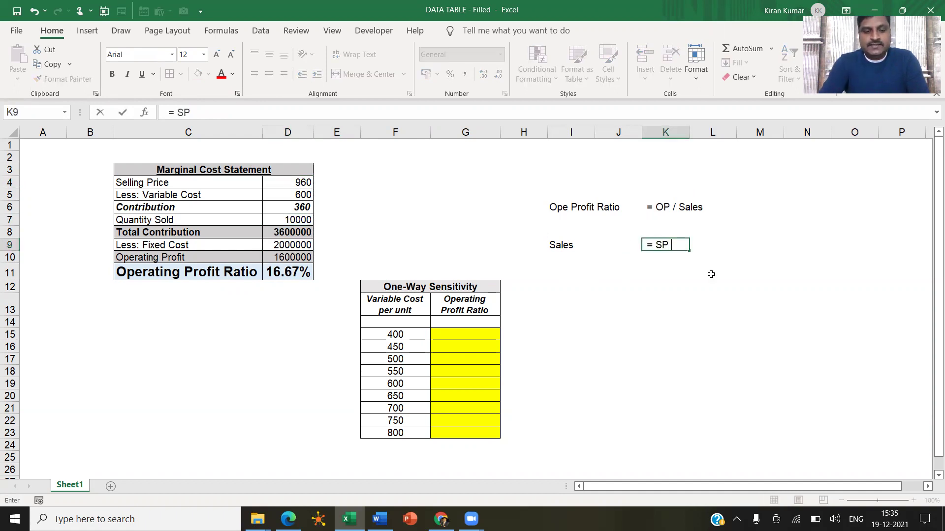
type("X Qty")
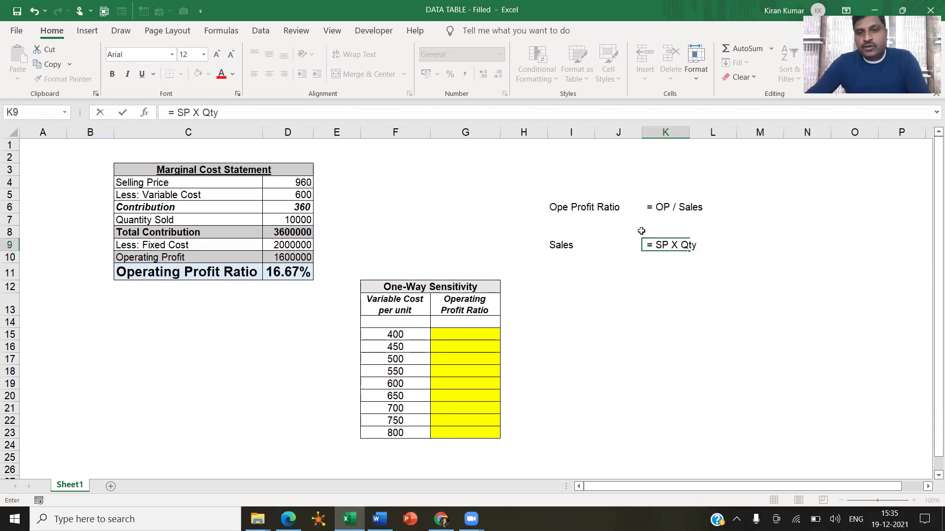
- Re-enter the Operating Profit Ratio in D11 as =D10/(D7*D4), still showing 16.67%
left_click(287, 273)
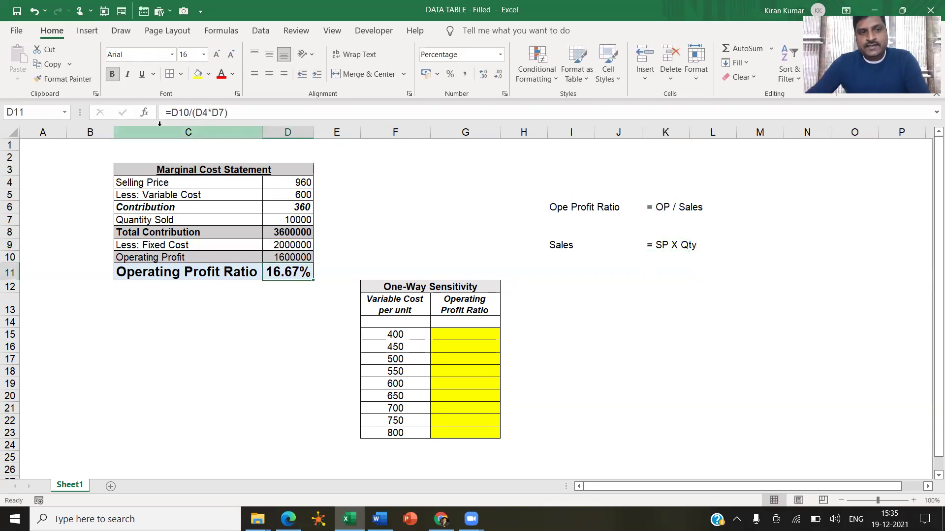
type("=")
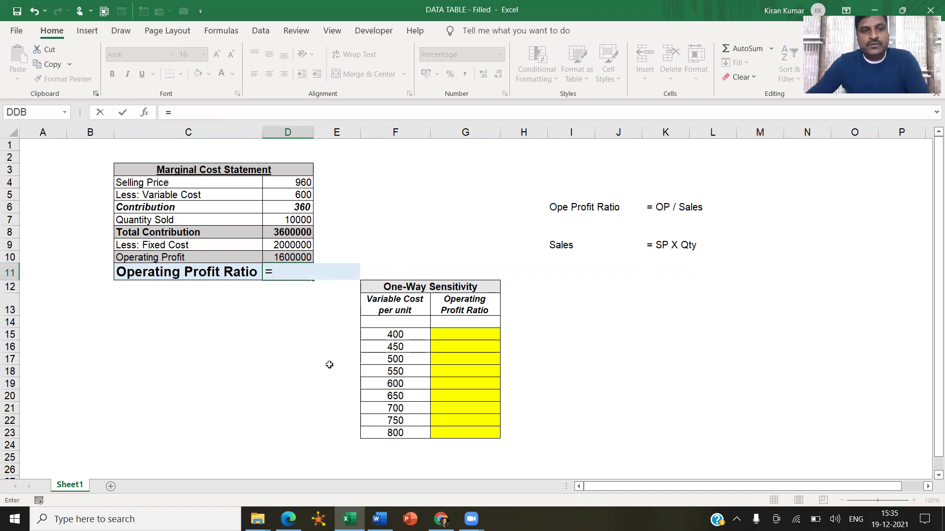
left_click(267, 253)
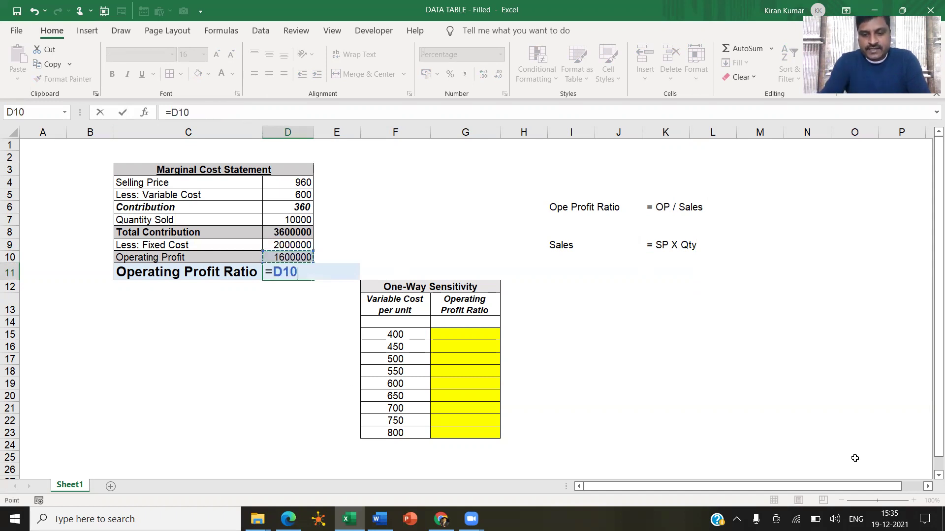
type("/(")
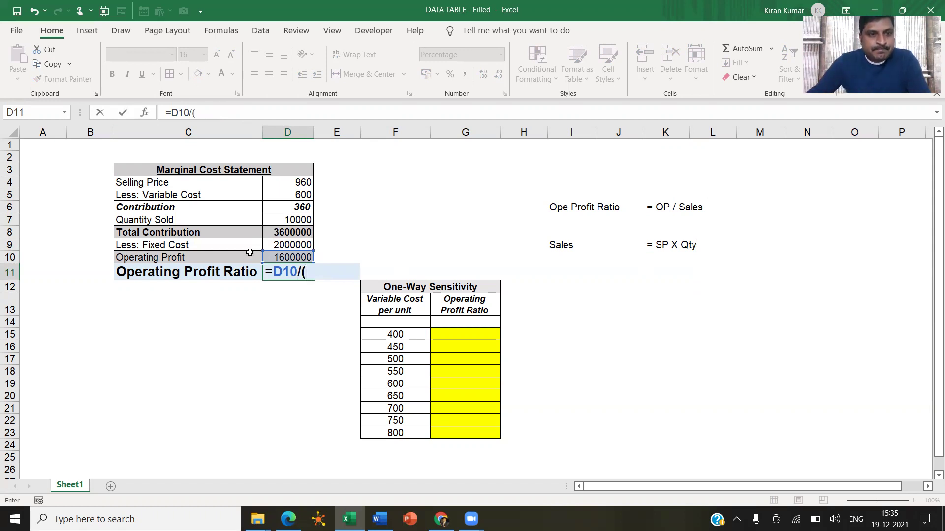
left_click(285, 220)
type("*")
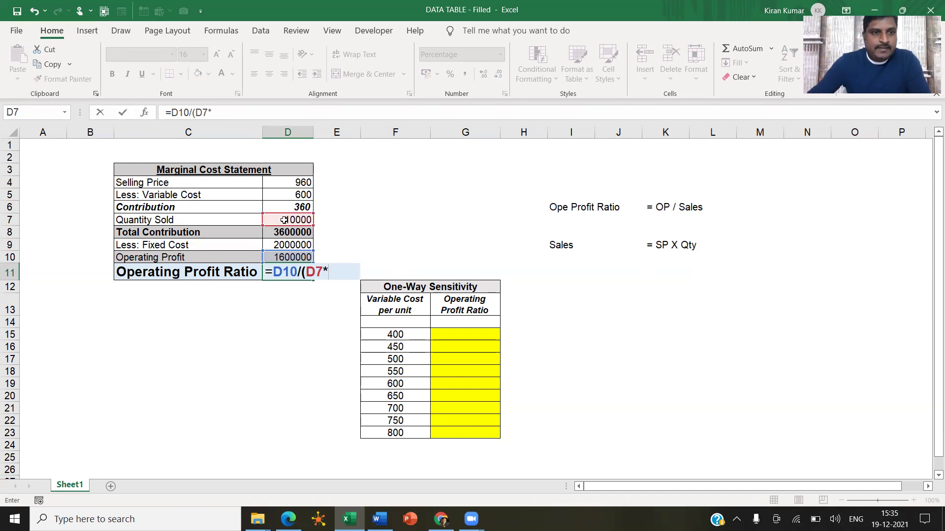
left_click(297, 182)
type(")")
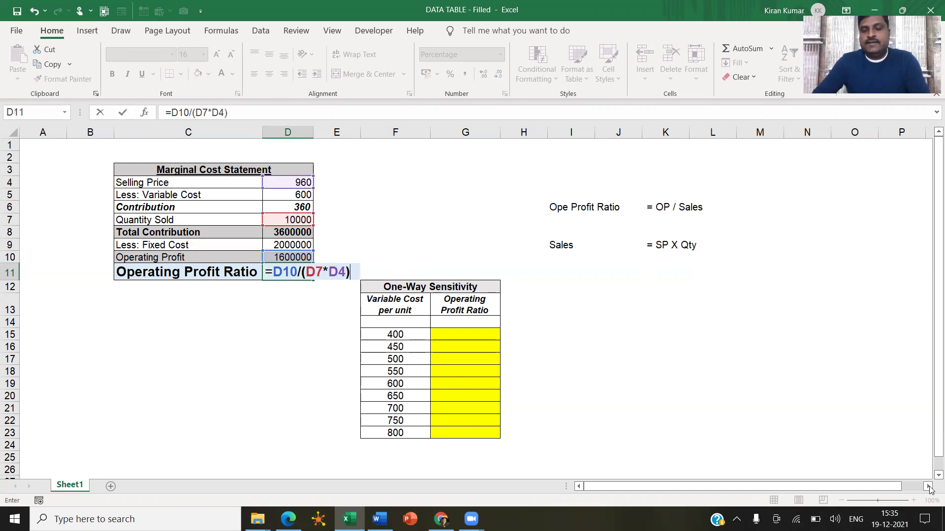
key("Return")
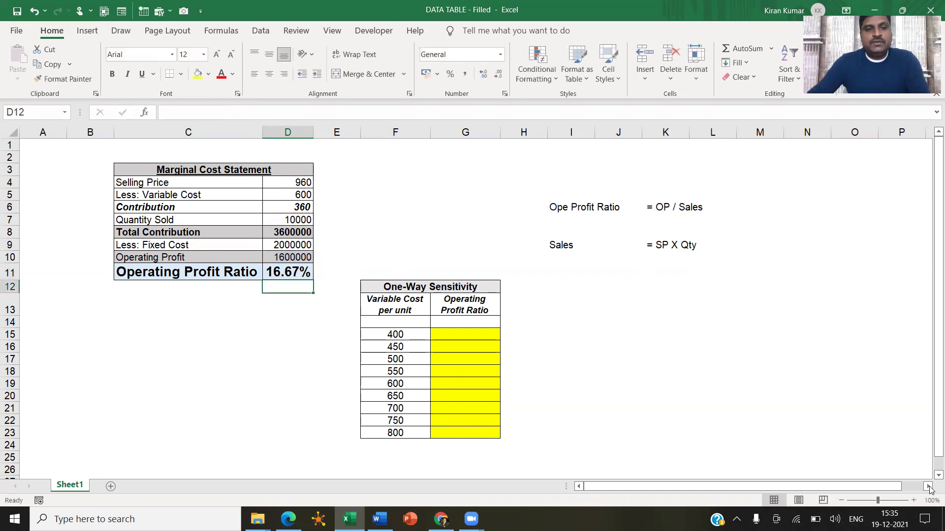
left_click(293, 268)
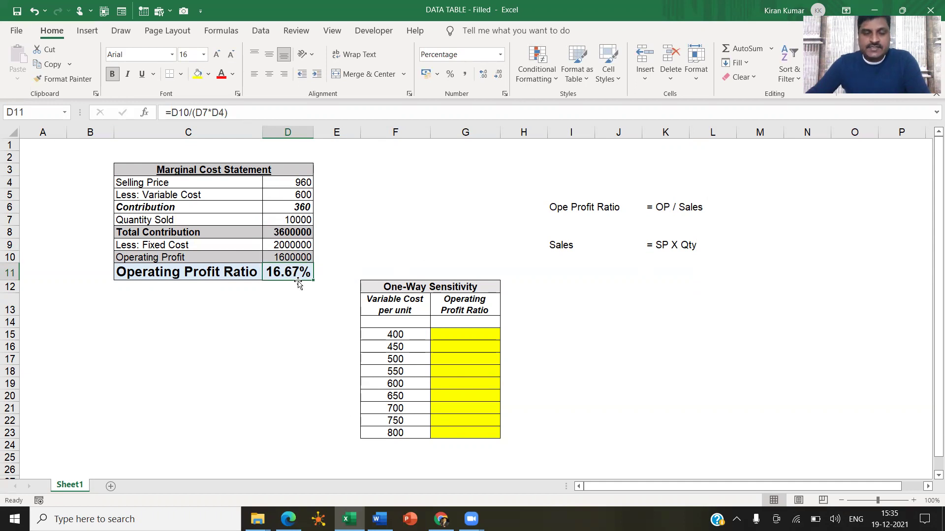
- Delete the explanatory notes beside the model
left_click_drag(566, 195, 834, 288)
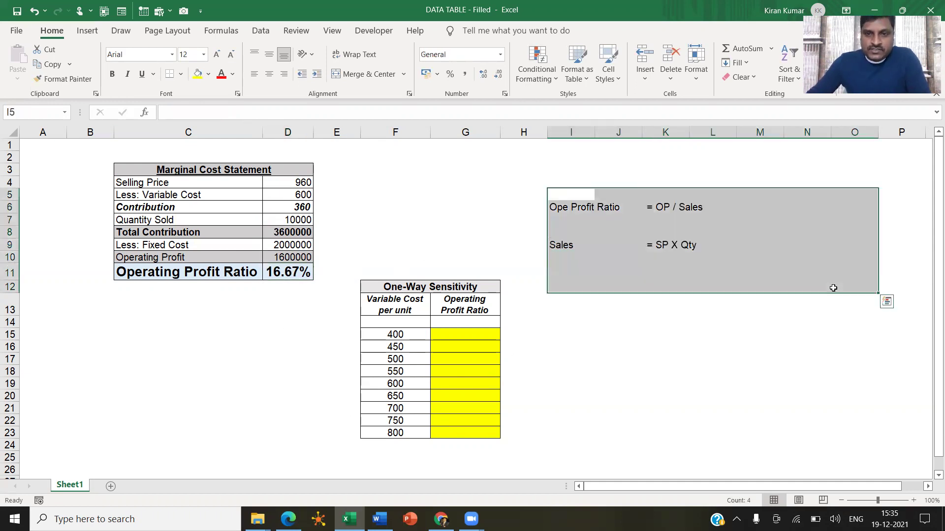
key("Delete")
left_click(515, 362)
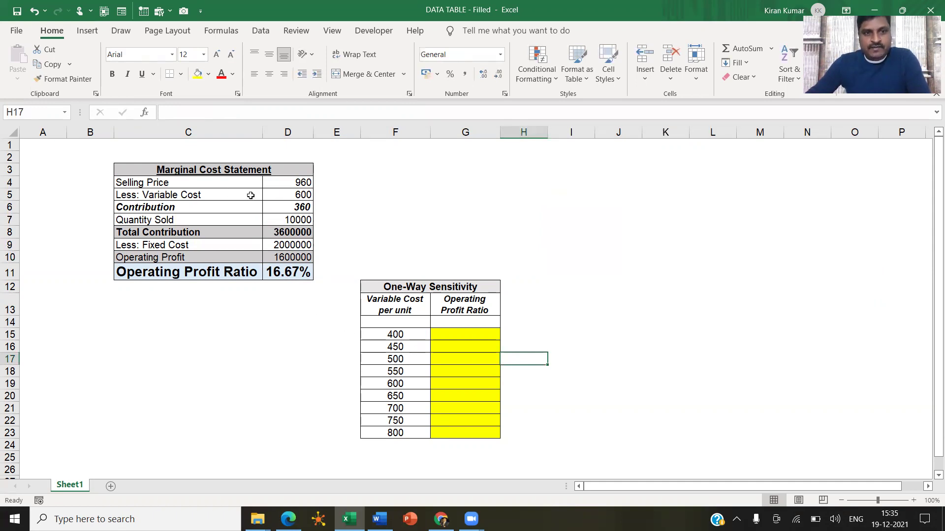
- Set variable cost D5 to 400 and record the resulting 37.50% in the 400 row
left_click(280, 196)
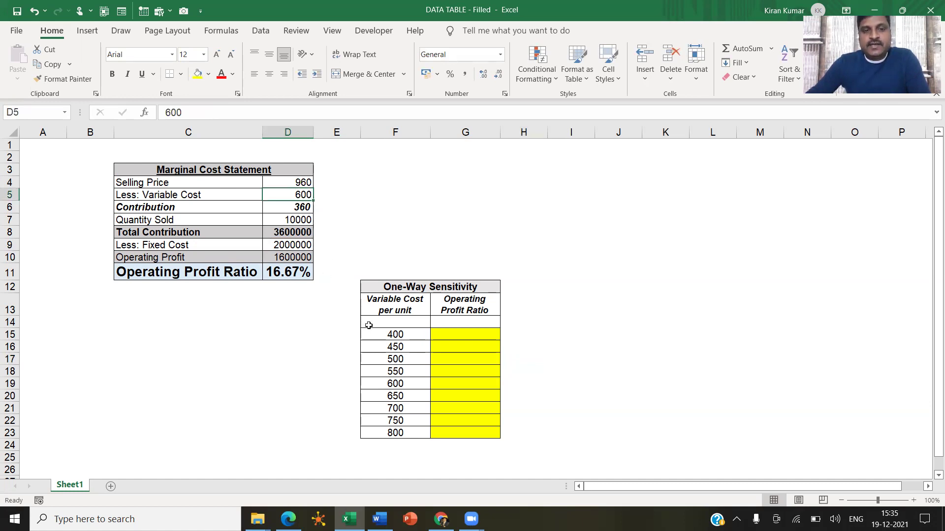
left_click(385, 335)
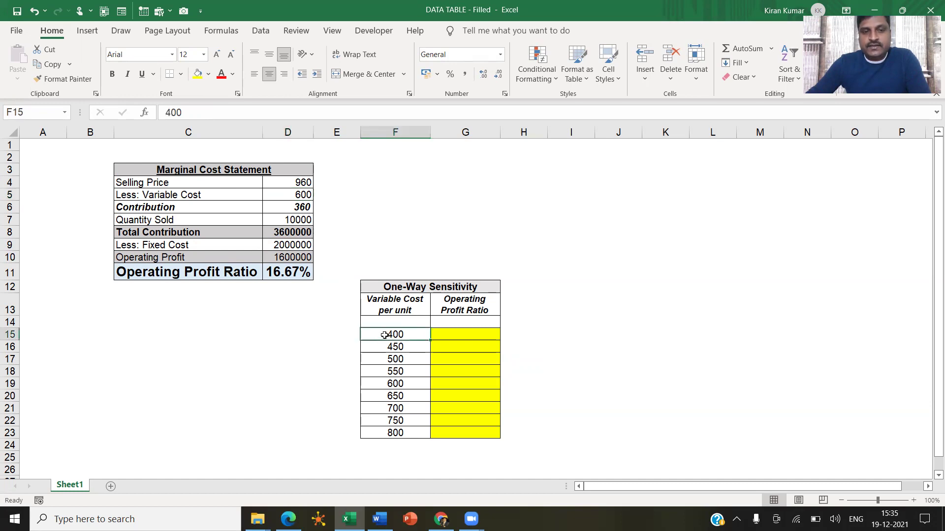
left_click(302, 196)
type("400")
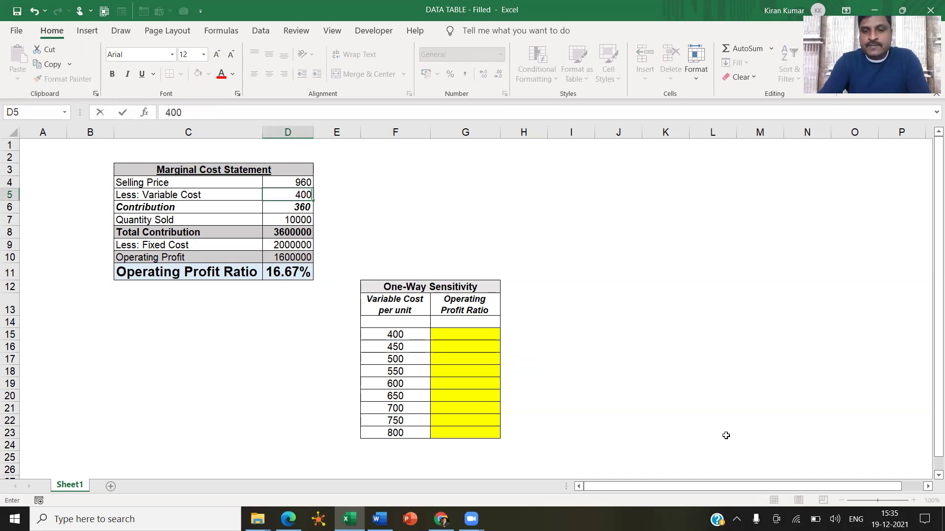
key("Return")
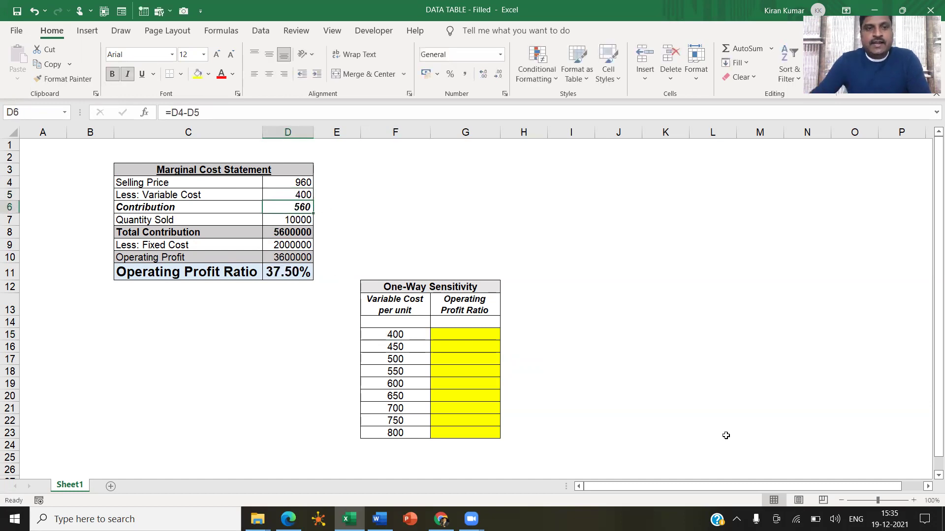
left_click(272, 270)
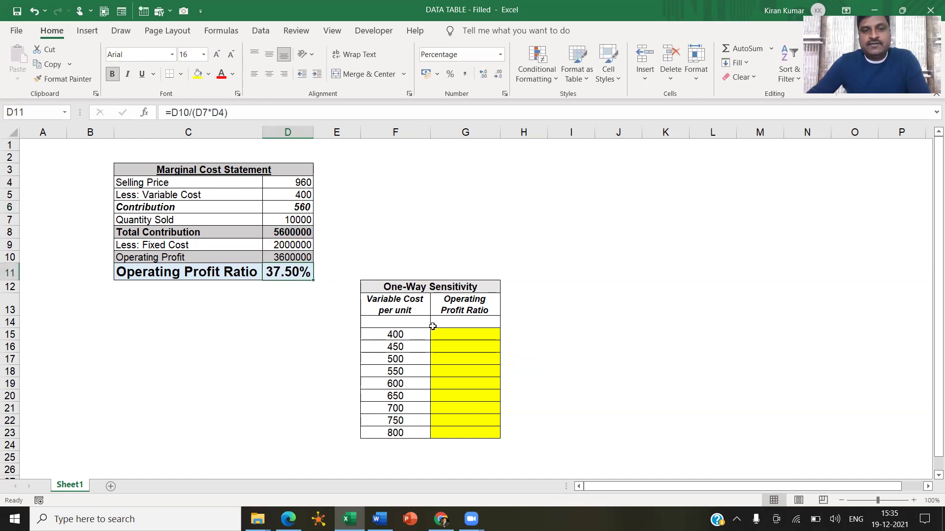
left_click(465, 335)
type("37.5")
key("Return")
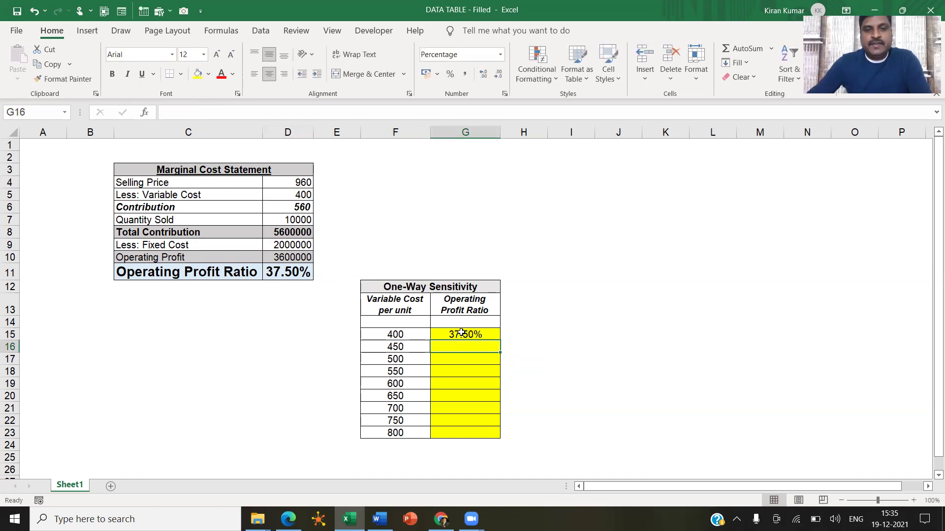
- Set variable cost to 450 and record 32.29% in the 450 row
left_click(415, 348)
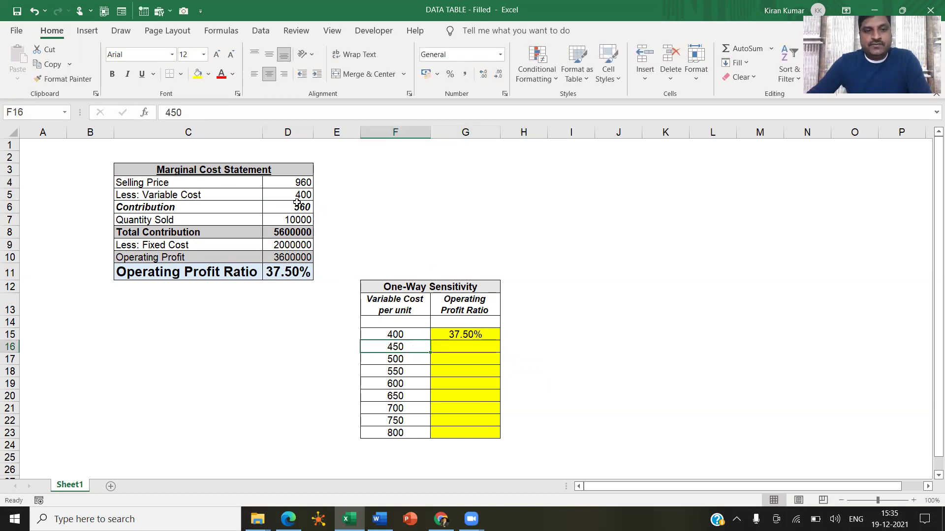
left_click(295, 187)
left_click(296, 195)
type("450")
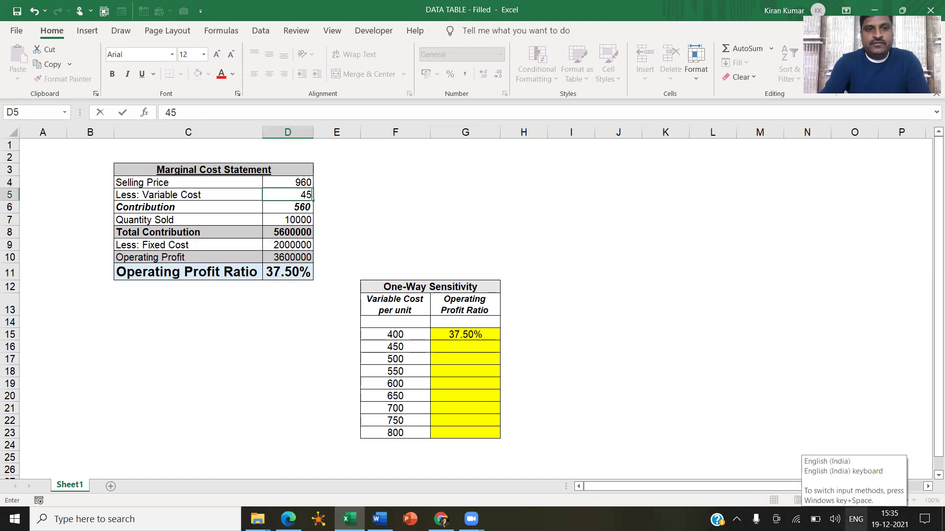
key("Return")
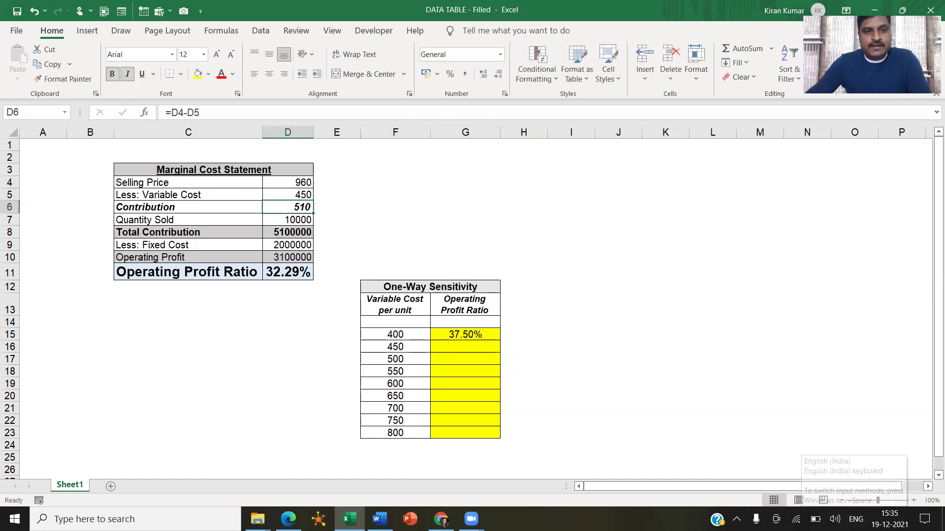
left_click(305, 274)
left_click(462, 348)
type("32.29")
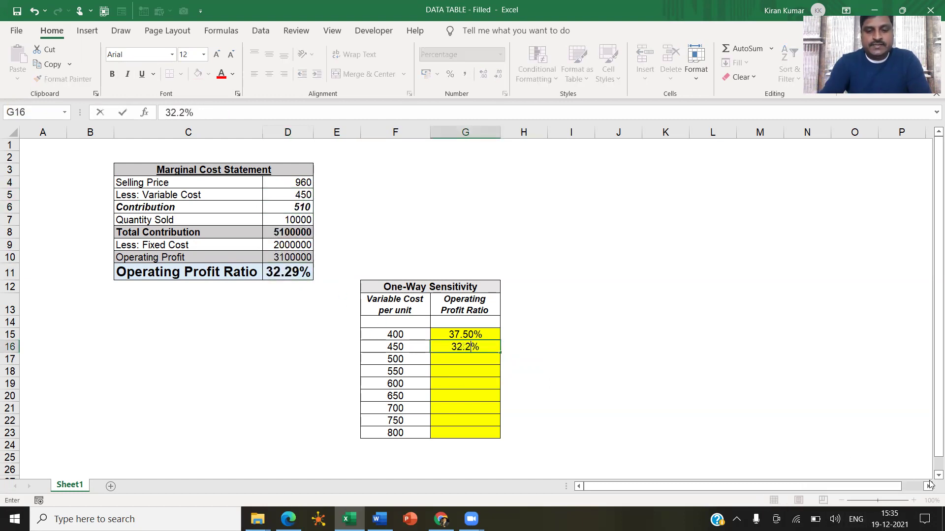
key("Return")
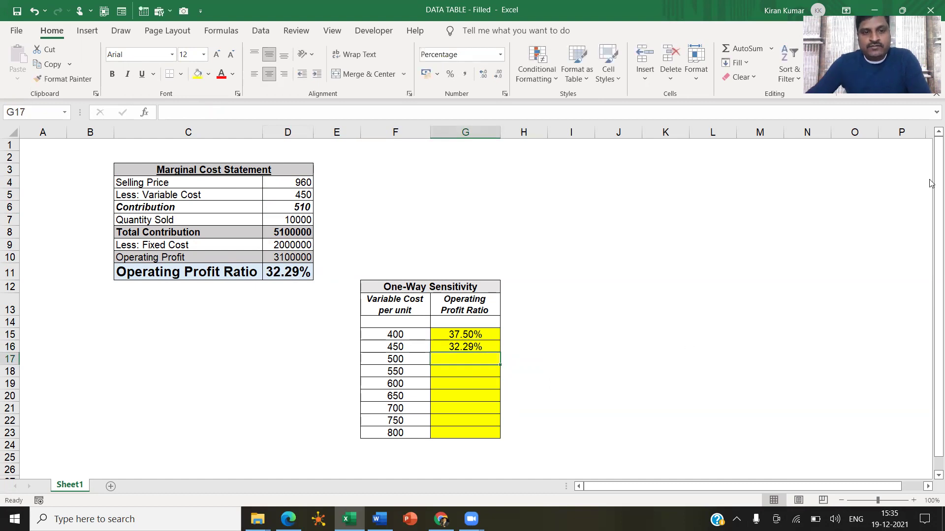
- Set variable cost to 500 and record 27.08% in the 500 row
left_click(296, 194)
type("500")
key("Return")
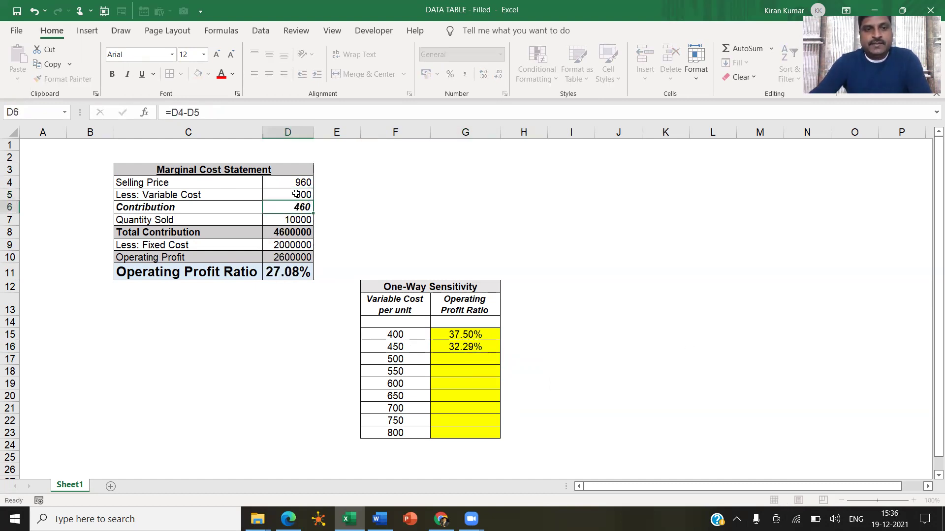
left_click(298, 261)
left_click(453, 359)
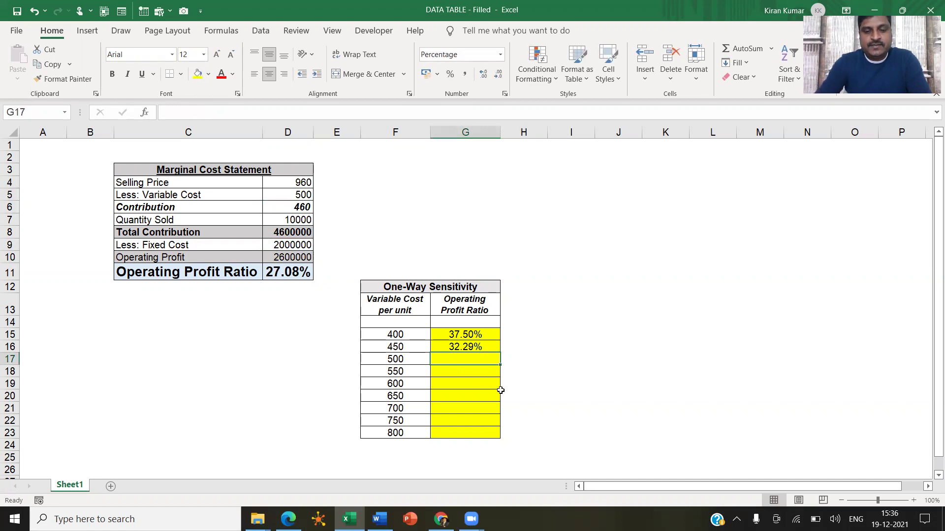
type("27.08")
key("Return")
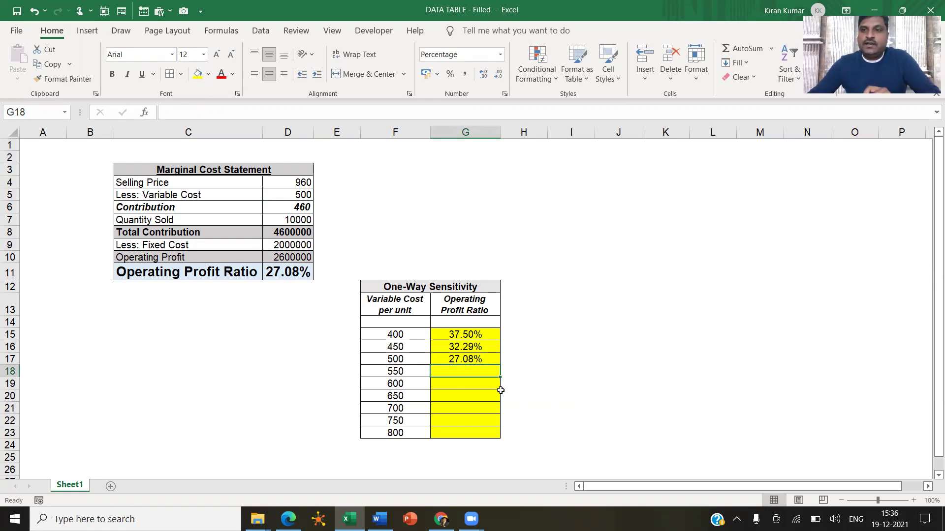
- Delete the hand-typed ratios 37.50%, 32.29% and 27.08% from G15:G17
left_click_drag(455, 336, 458, 360)
key("Delete")
left_click(543, 272)
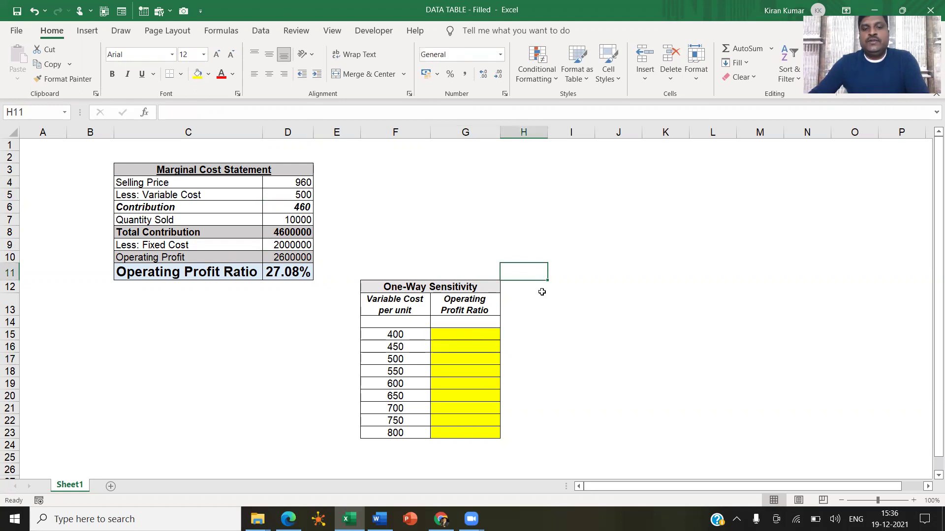
left_click(538, 344)
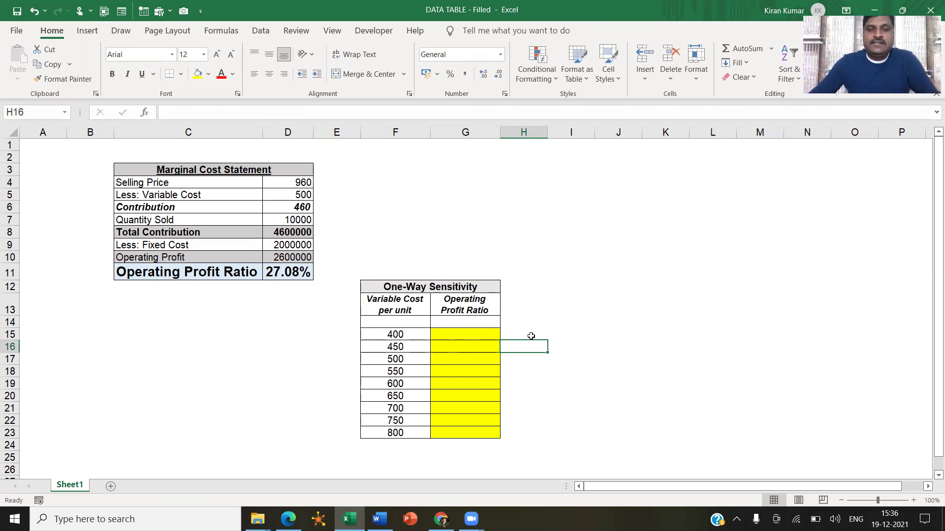
key("Up")
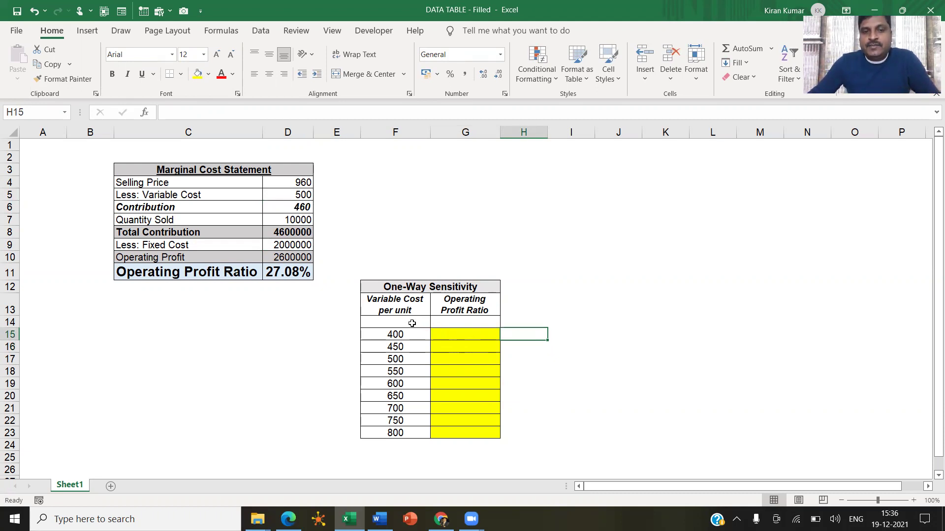
- Highlight the table range F14:G23 and point out the blank cells above its columns
left_click_drag(411, 324, 464, 436)
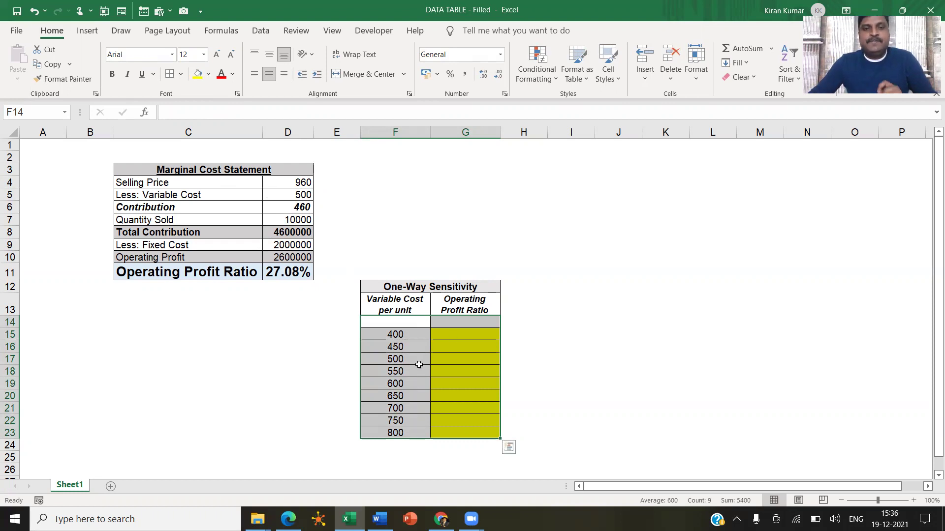
left_click(444, 322)
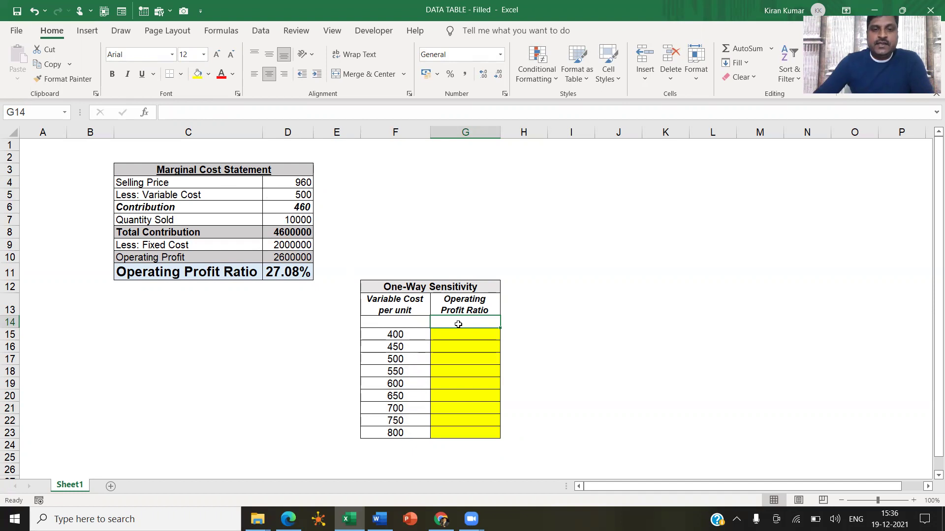
left_click(402, 323)
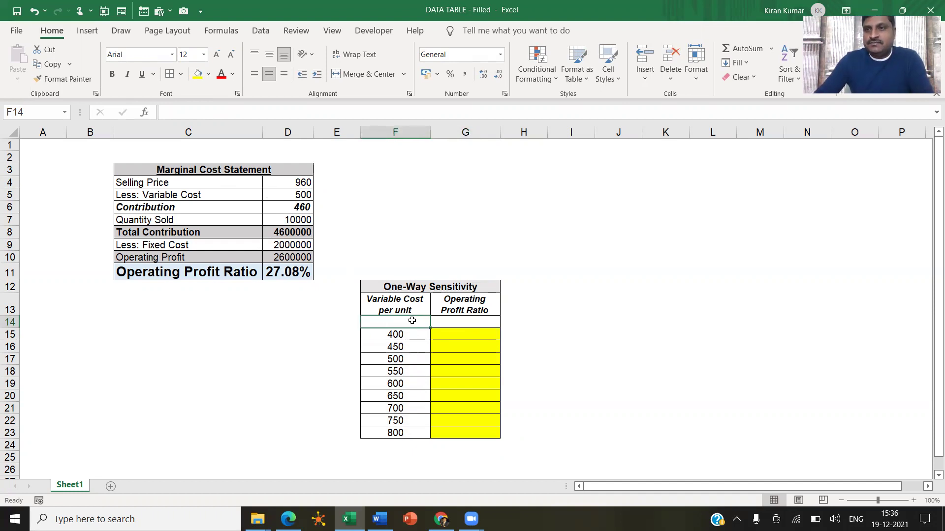
- Link G14 to D11 so it shows 27.08%, then select F14:G23
left_click(463, 322)
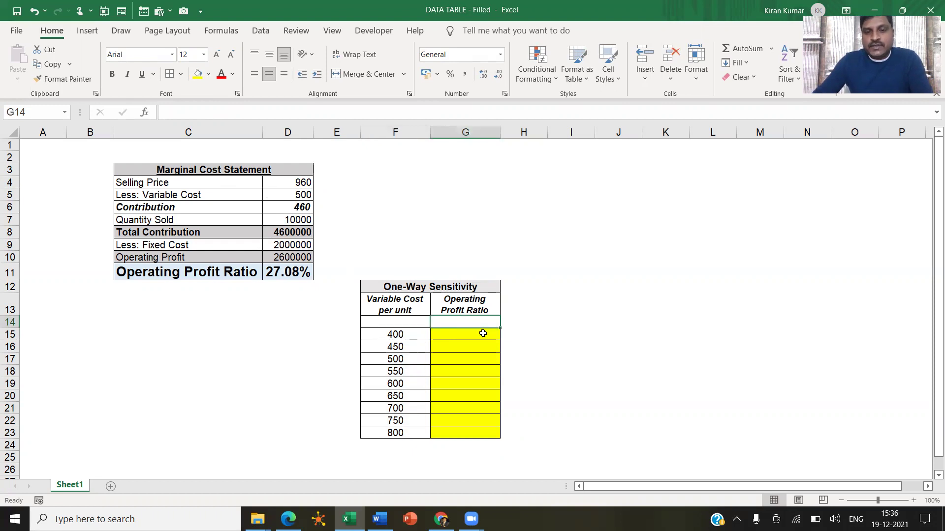
type("=")
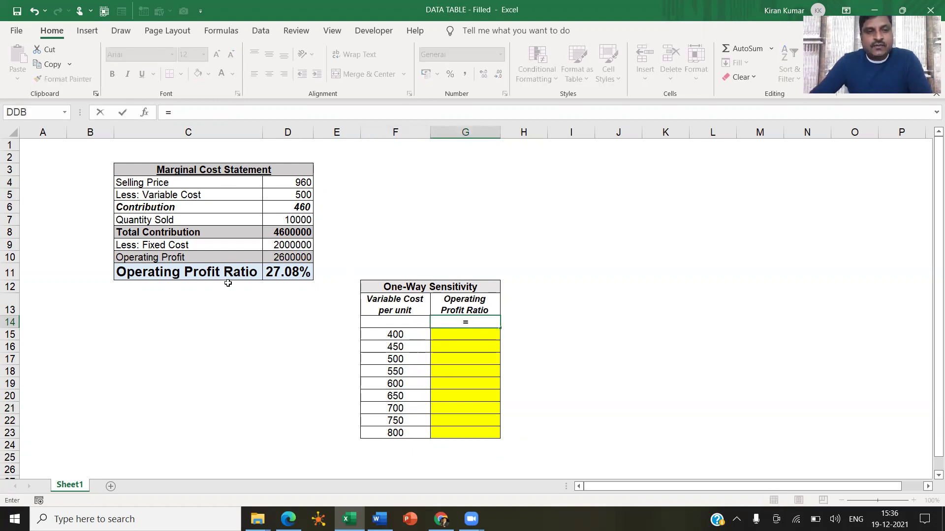
left_click(284, 277)
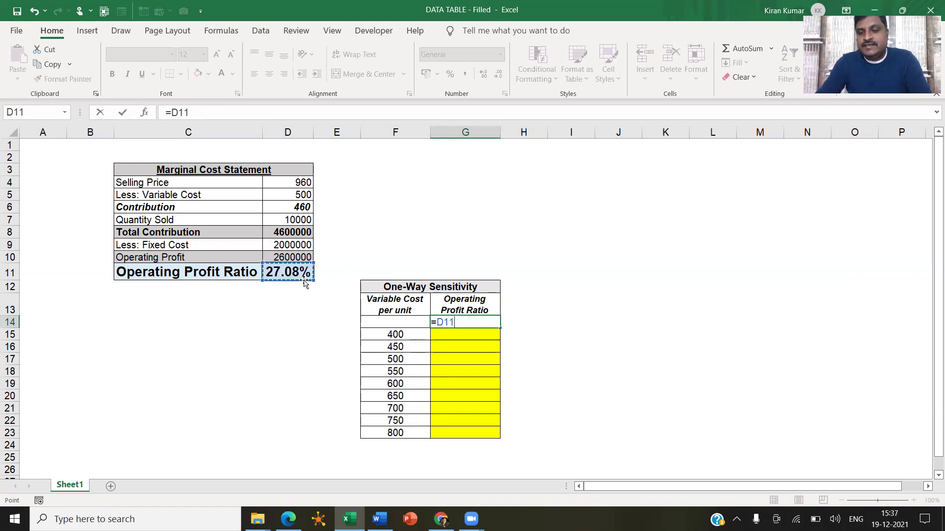
key("Return")
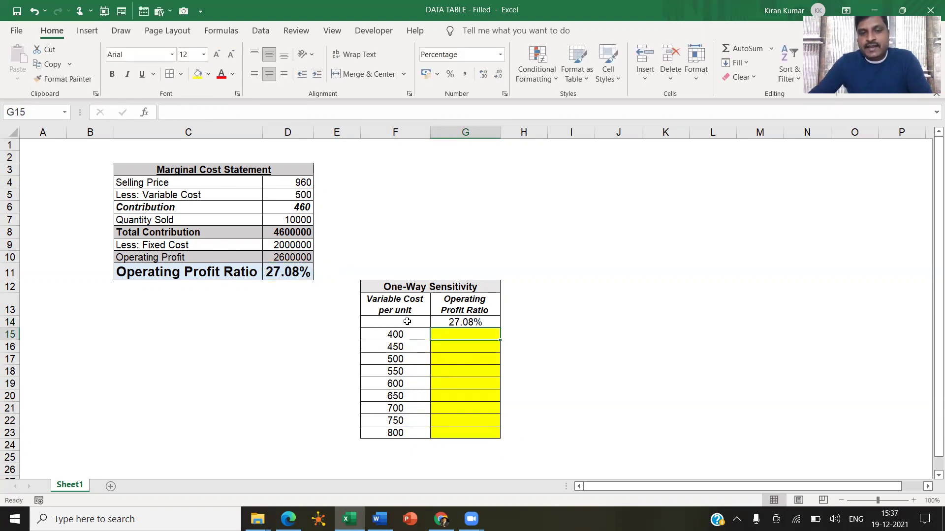
left_click_drag(407, 321, 465, 433)
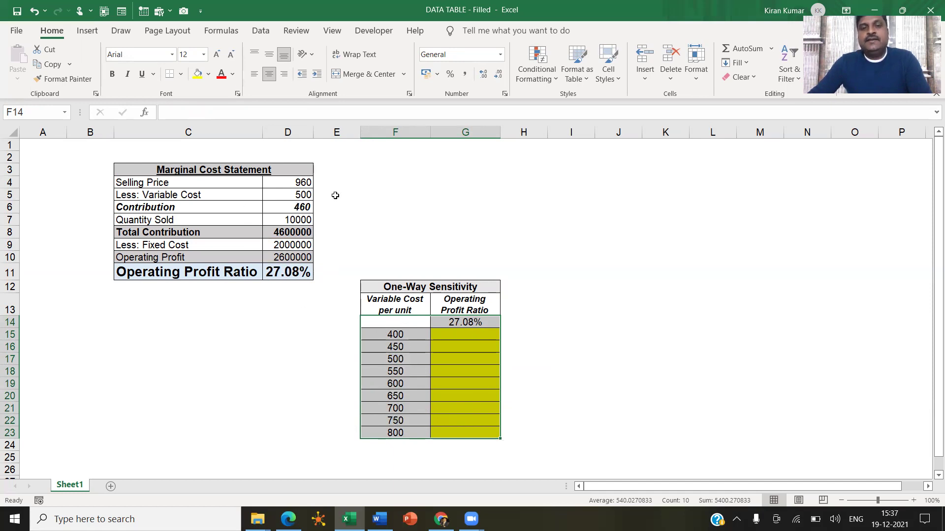
- Create a What-If Data Table on F14:G23 with column input cell $D$5
left_click(261, 31)
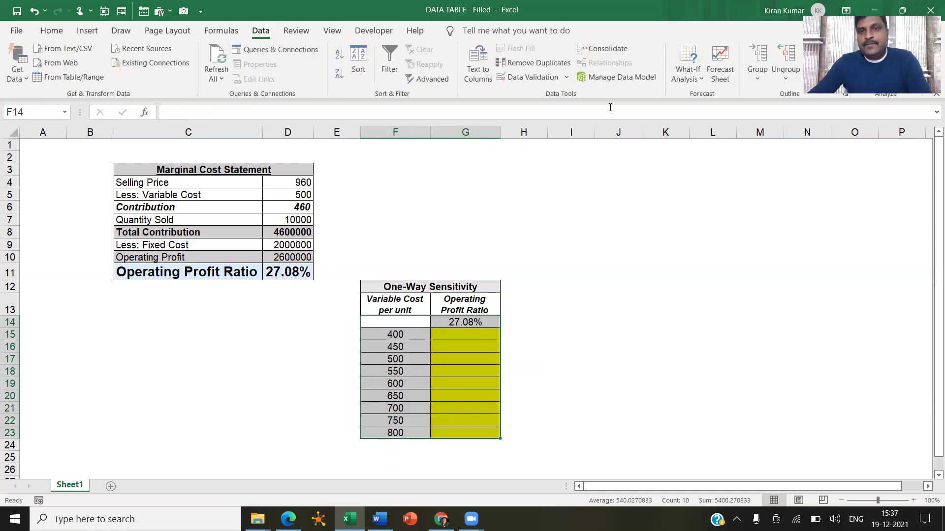
left_click(684, 74)
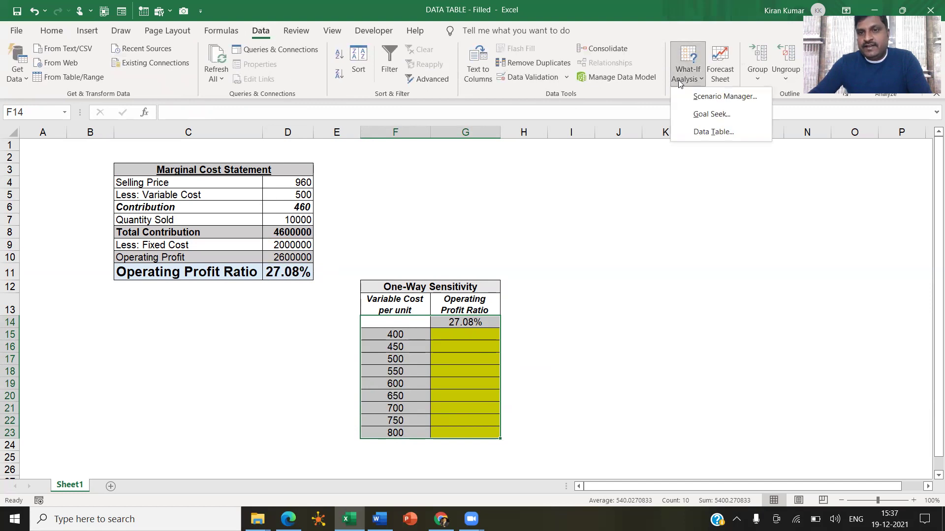
left_click(714, 132)
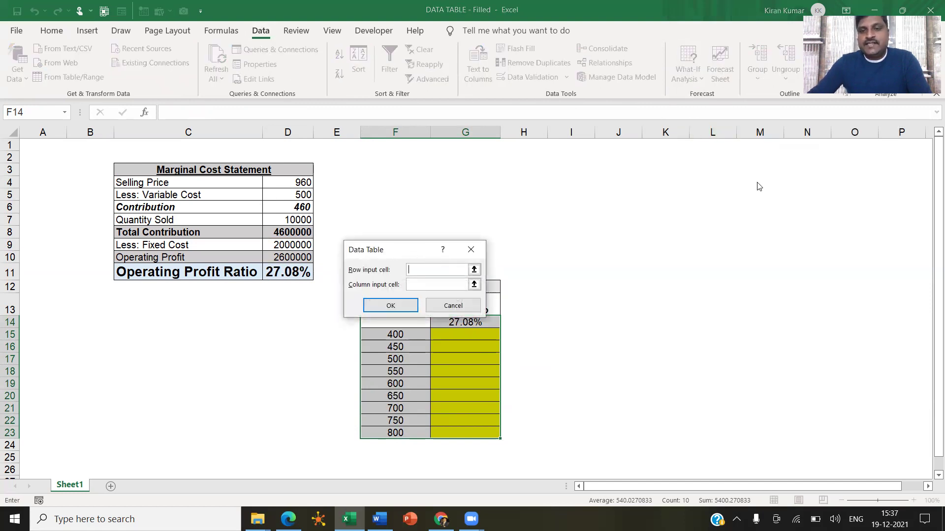
left_click_drag(401, 249, 759, 186)
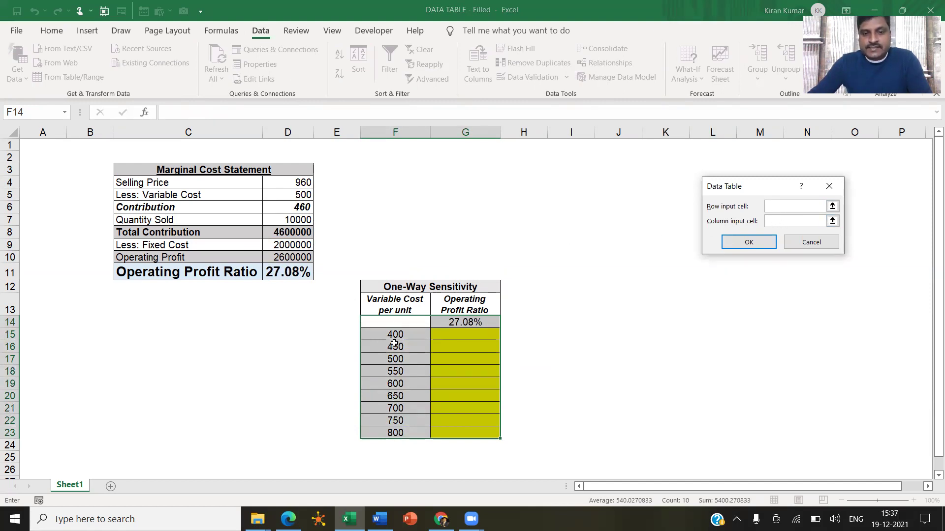
left_click(776, 222)
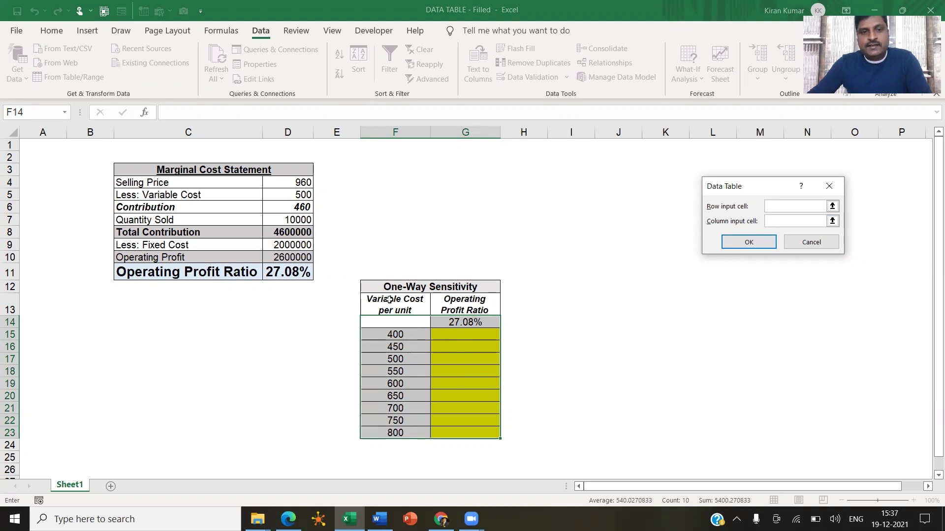
left_click(276, 196)
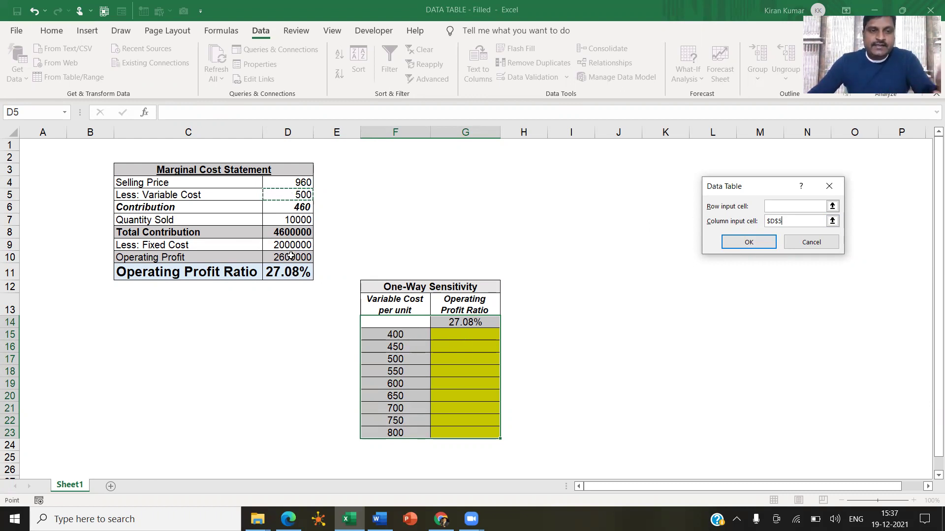
left_click(744, 243)
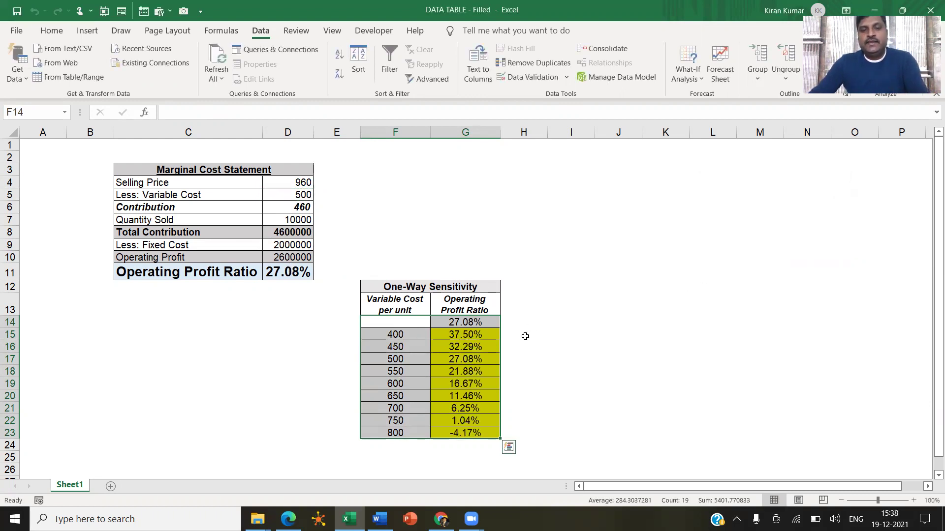
left_click(541, 347)
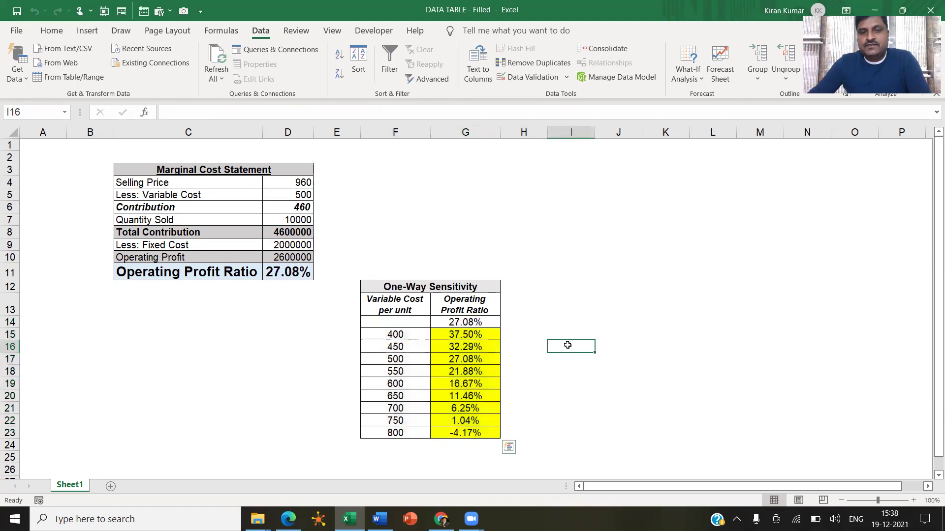
left_click(449, 286)
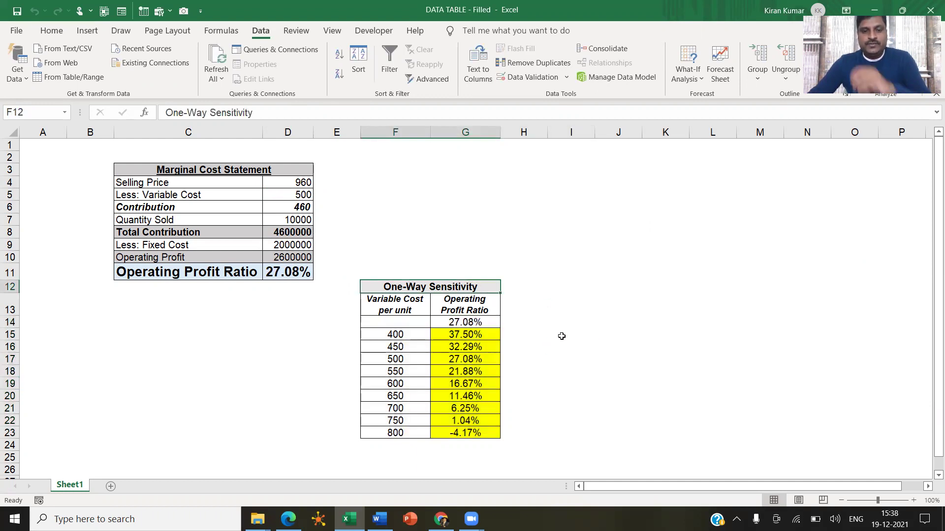